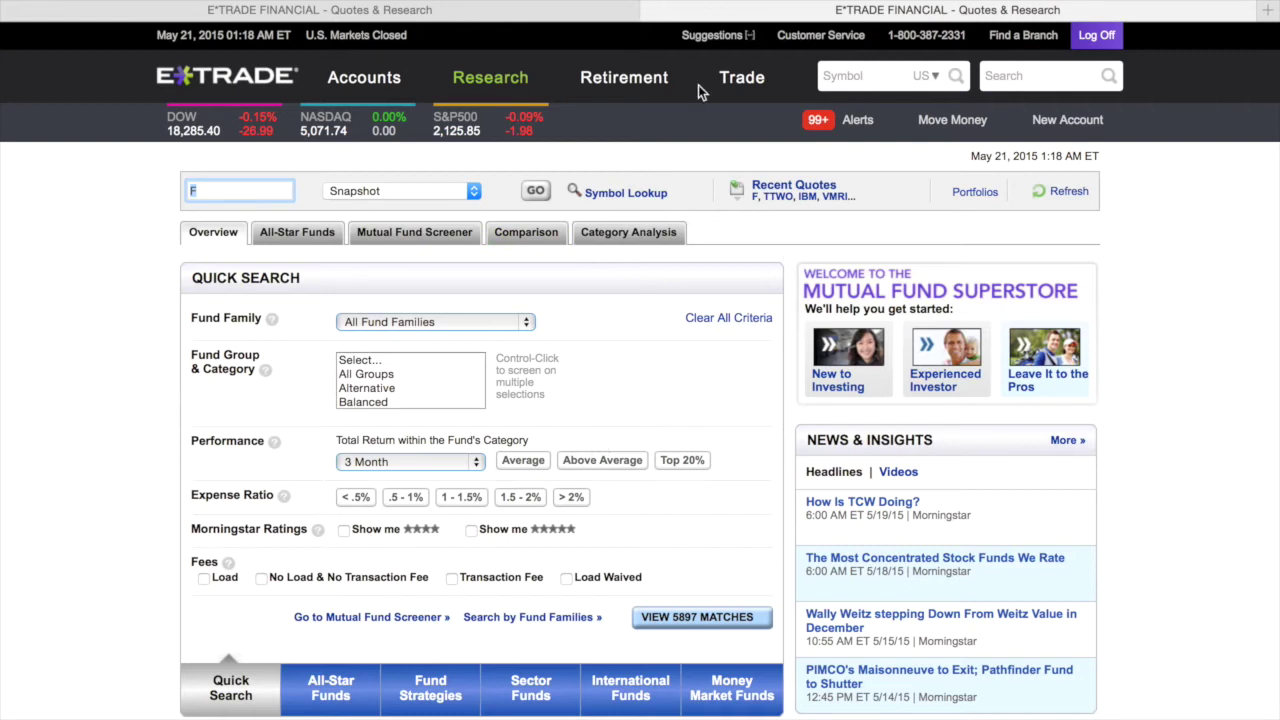
# Switch to the other browser tab to bring up the ETF Center page.
pyautogui.click(460, 12)
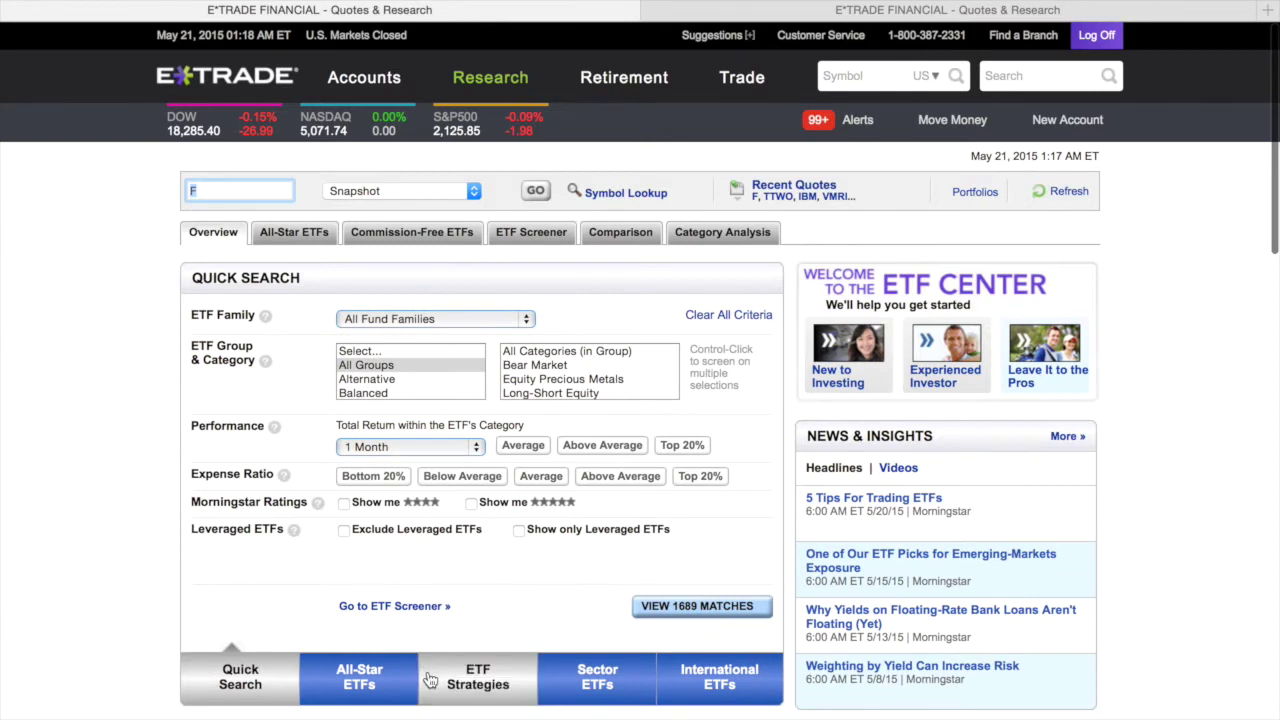
# Return to the first tab and reload Research > Products > Mutual Funds.
pyautogui.click(749, 13)
pyautogui.moveTo(488, 88)
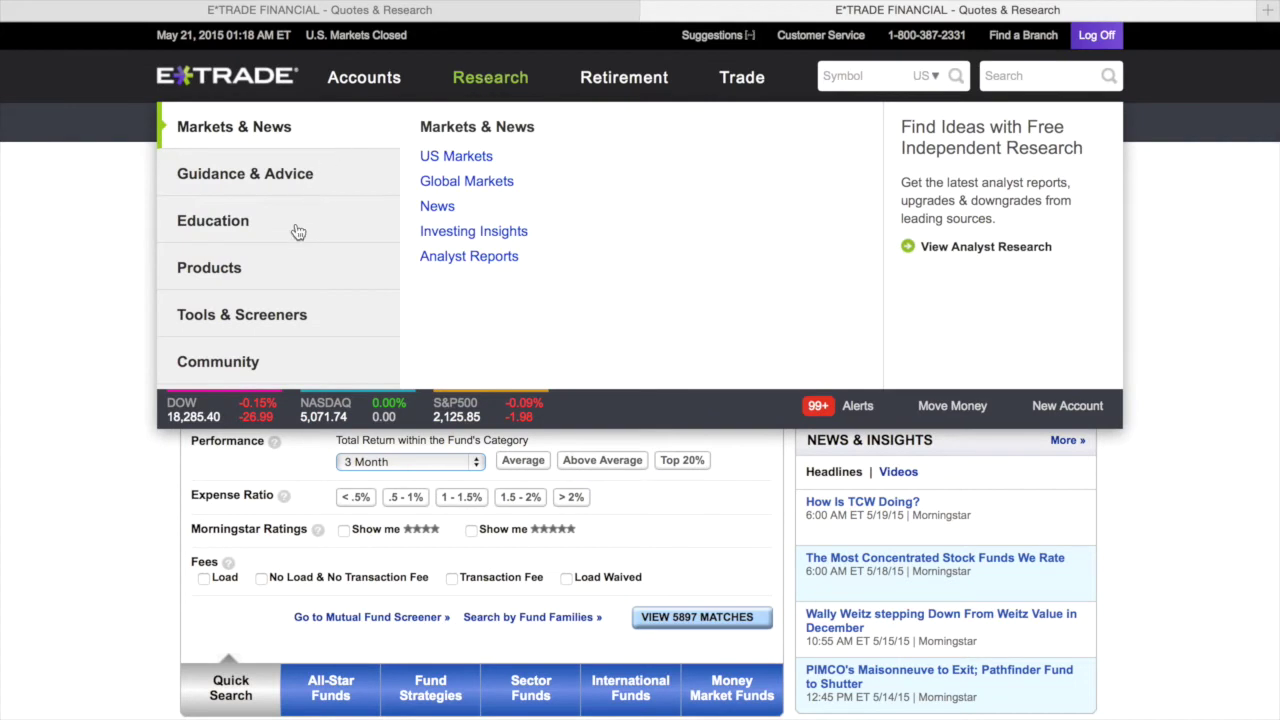
pyautogui.moveTo(236, 270)
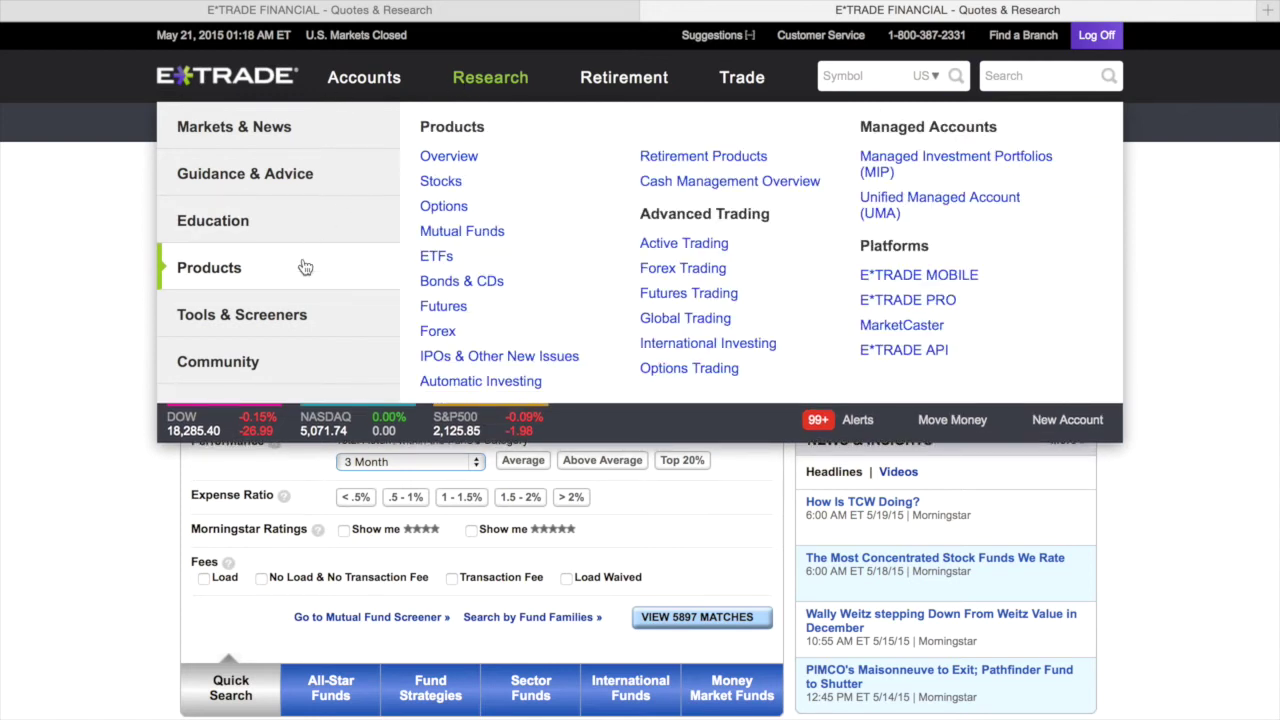
pyautogui.click(450, 234)
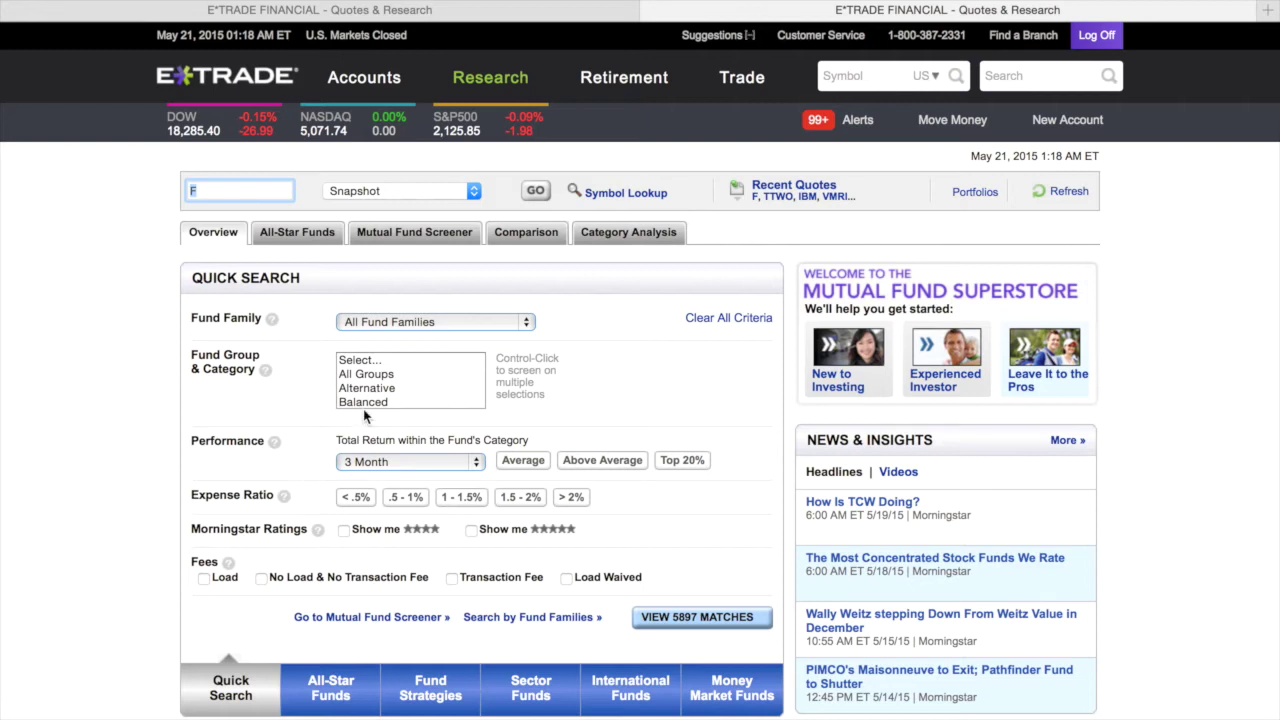
# Leave the fund family unchanged and set Fund Group to All Groups.
pyautogui.click(389, 322)
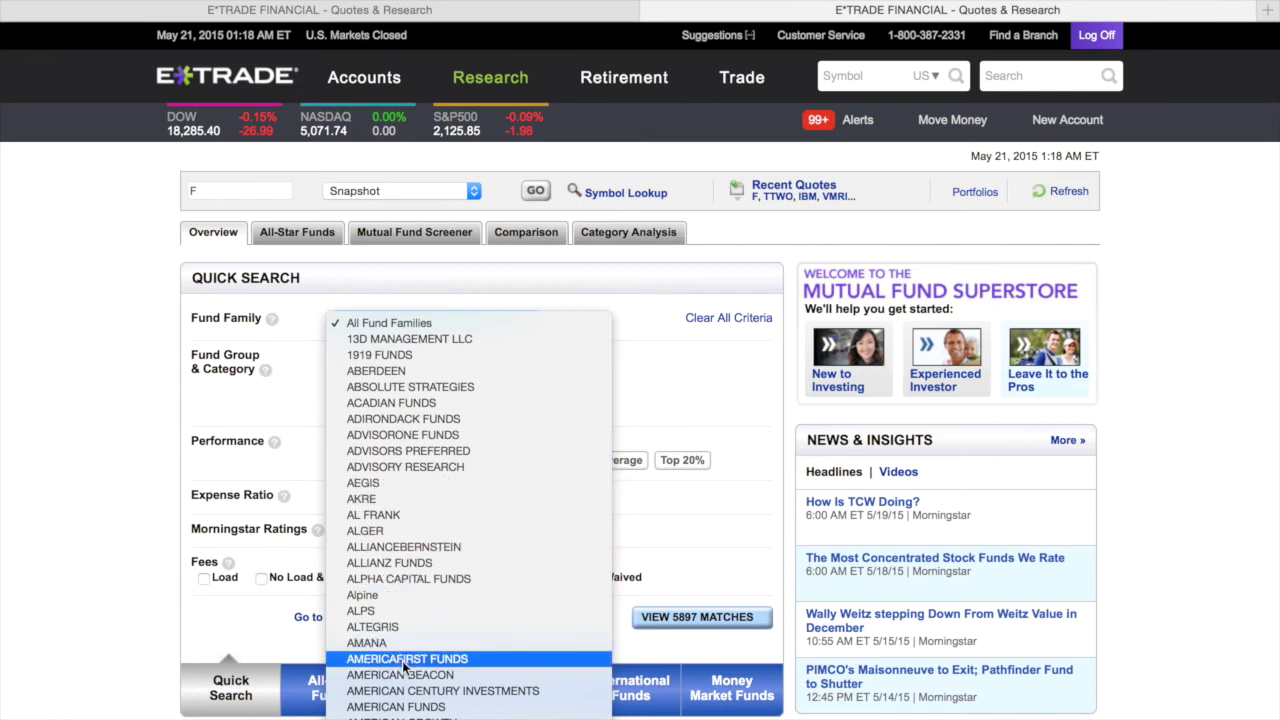
pyautogui.scroll(-3, 402, 661)
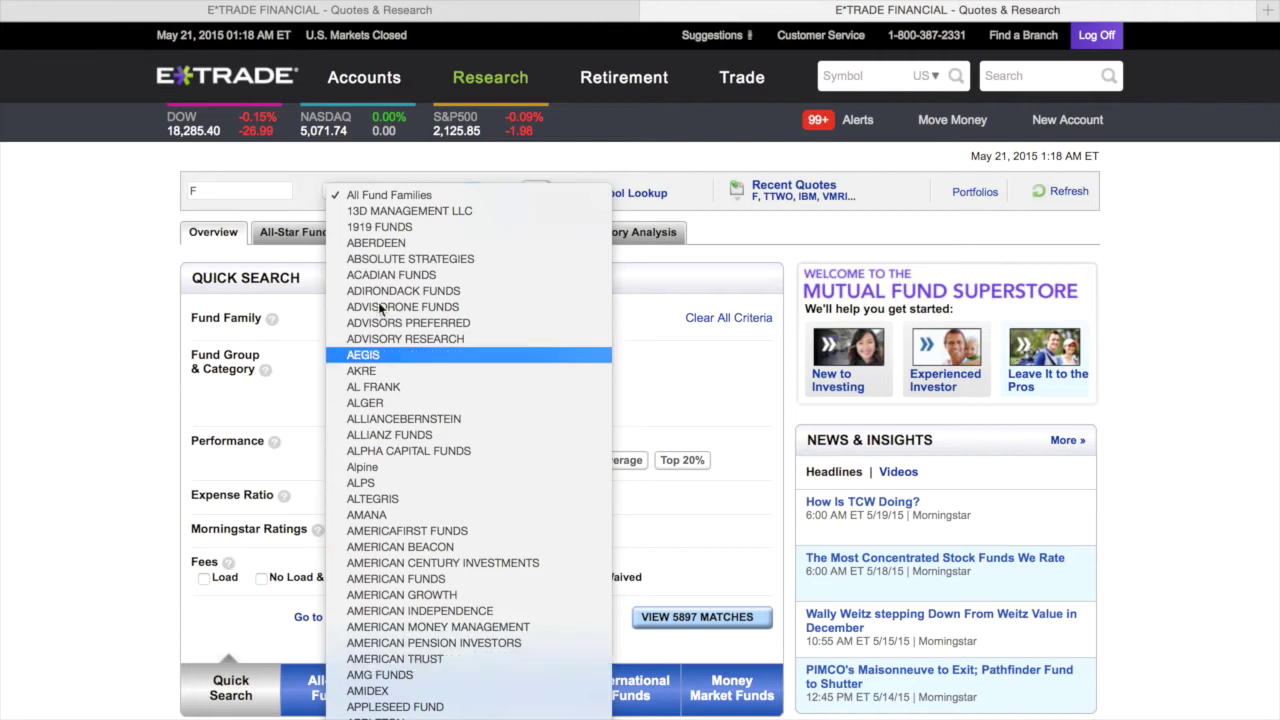
pyautogui.click(273, 303)
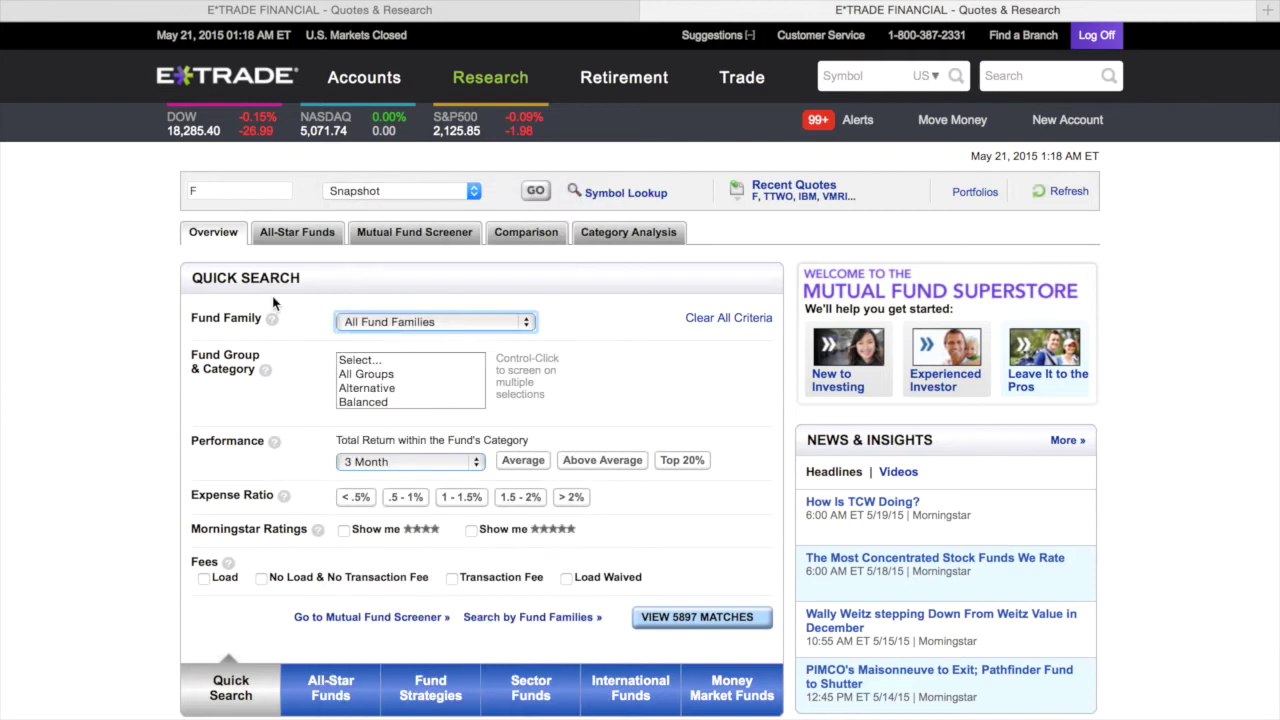
pyautogui.click(363, 375)
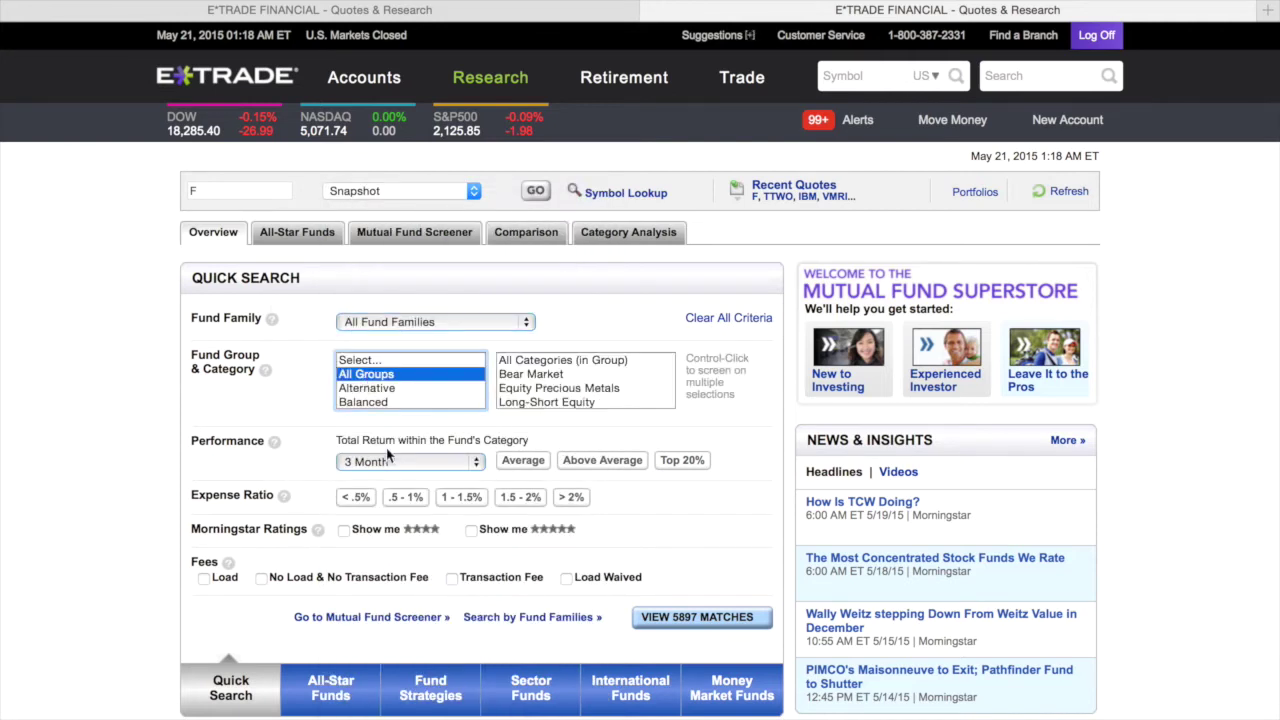
# Set the category to Long-Short Equity and view the 58 matching funds.
pyautogui.click(530, 373)
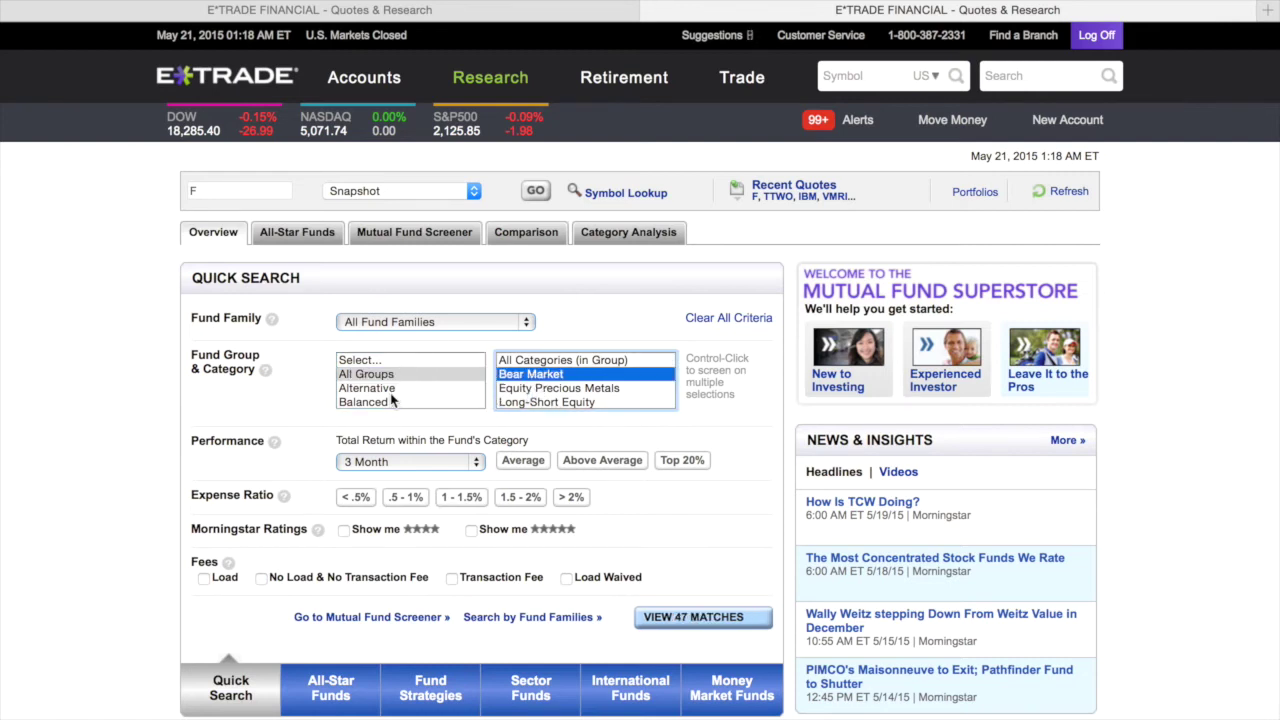
pyautogui.scroll(-3, 392, 397)
pyautogui.scroll(-1, 392, 396)
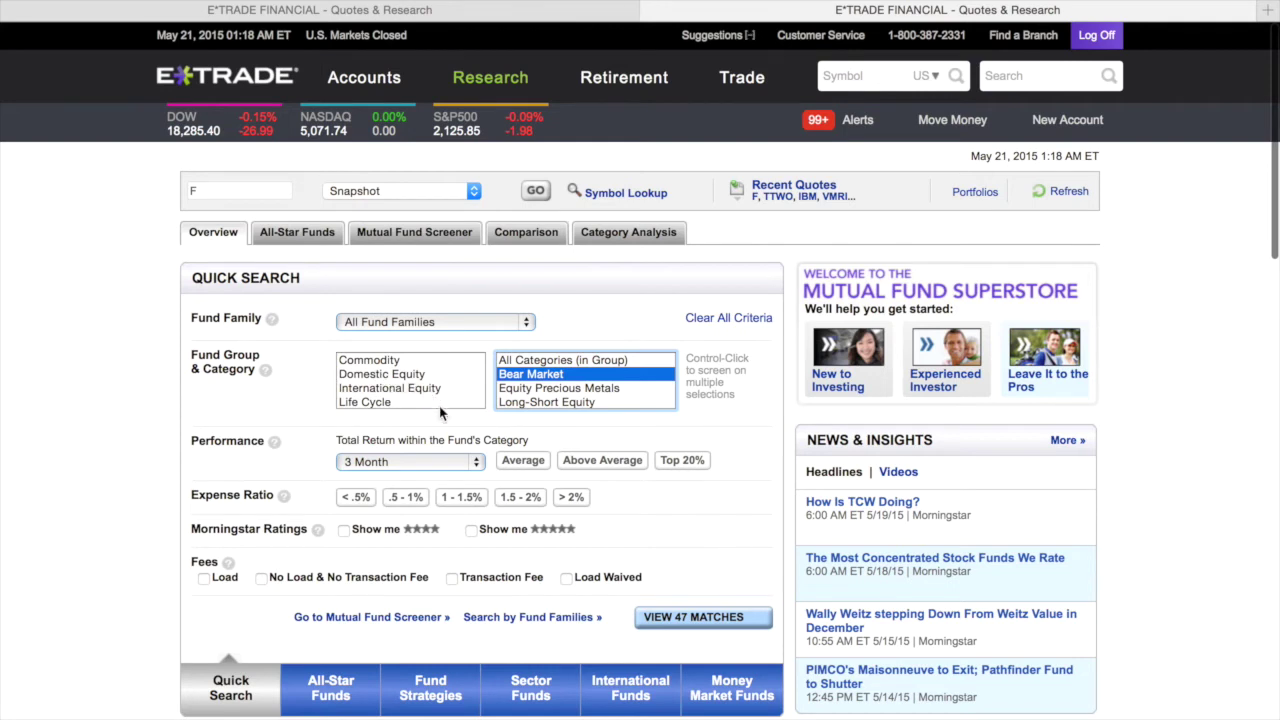
pyautogui.click(554, 401)
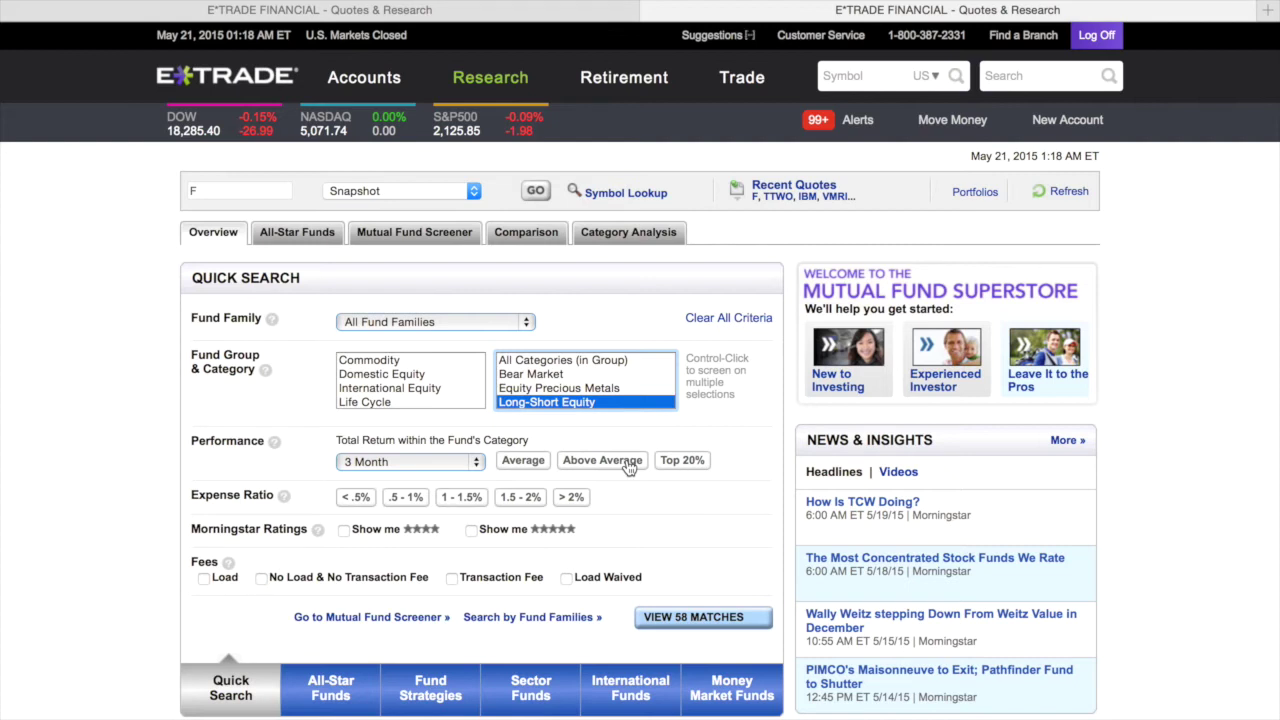
pyautogui.click(274, 442)
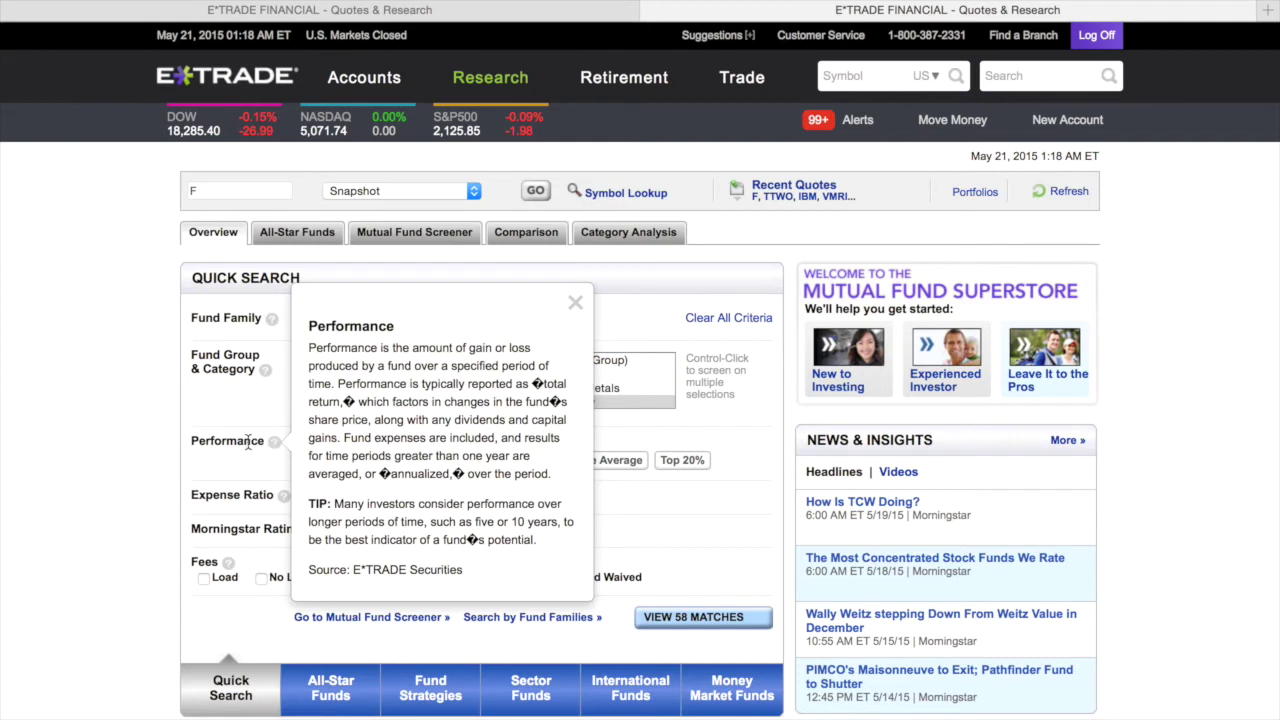
pyautogui.click(279, 453)
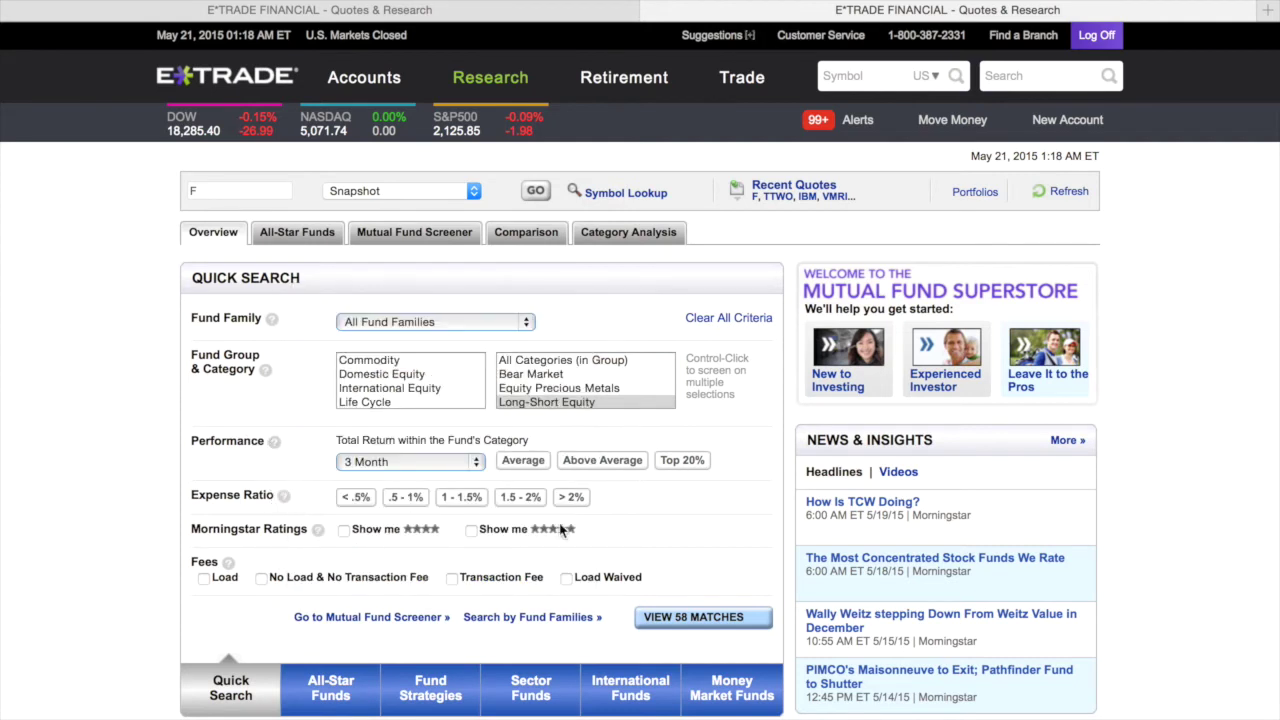
pyautogui.click(735, 617)
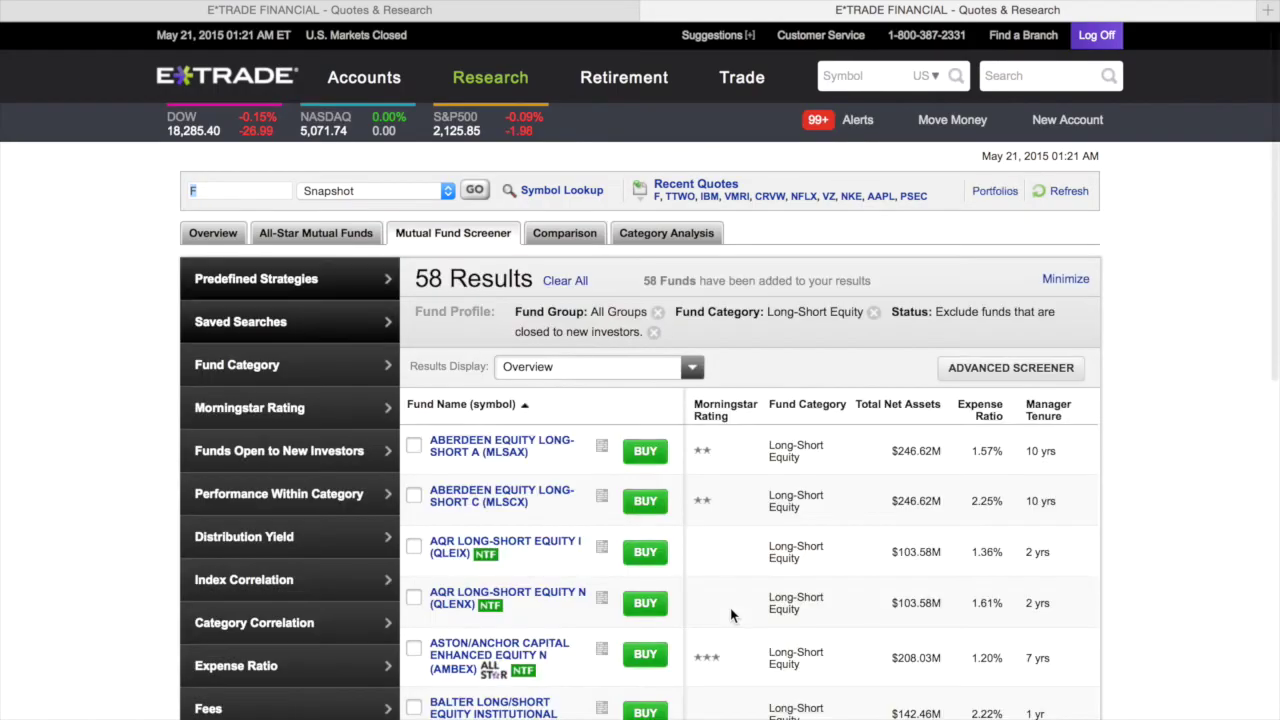
# Open the Aberdeen Equity Long-Short A (MLSAX) fund page and highlight its description paragraph.
pyautogui.click(488, 443)
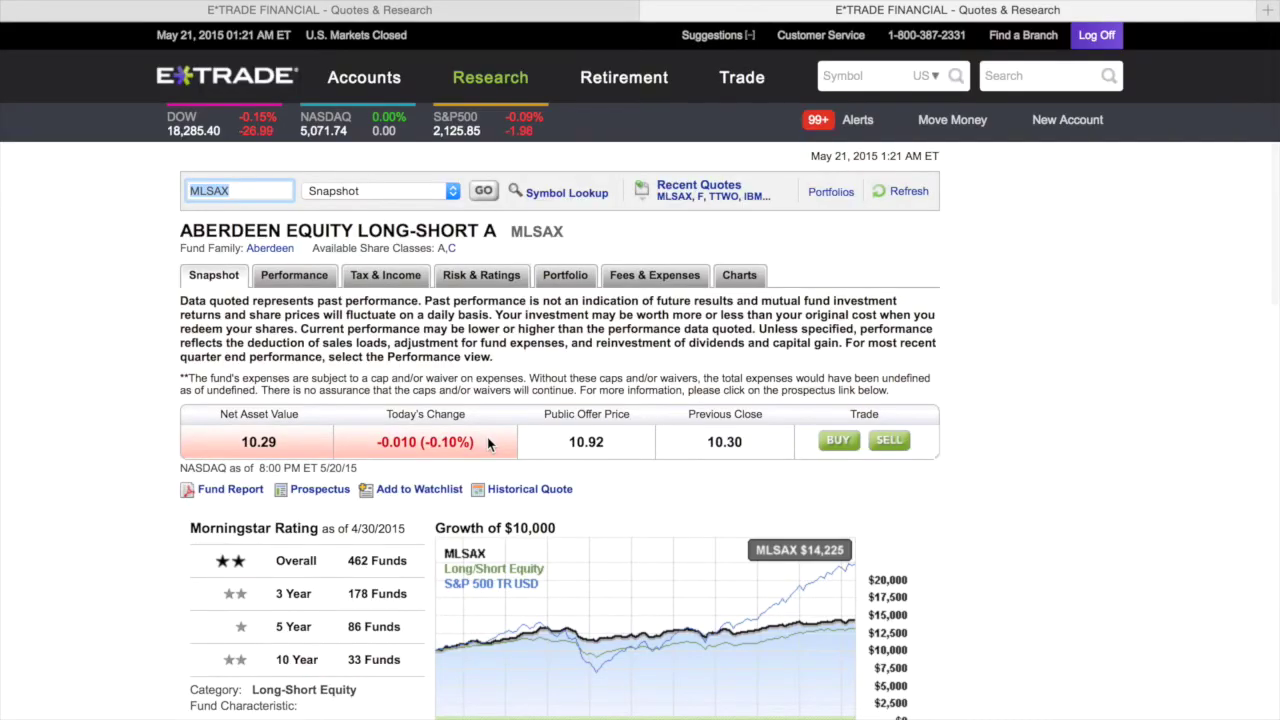
pyautogui.scroll(-5, 488, 443)
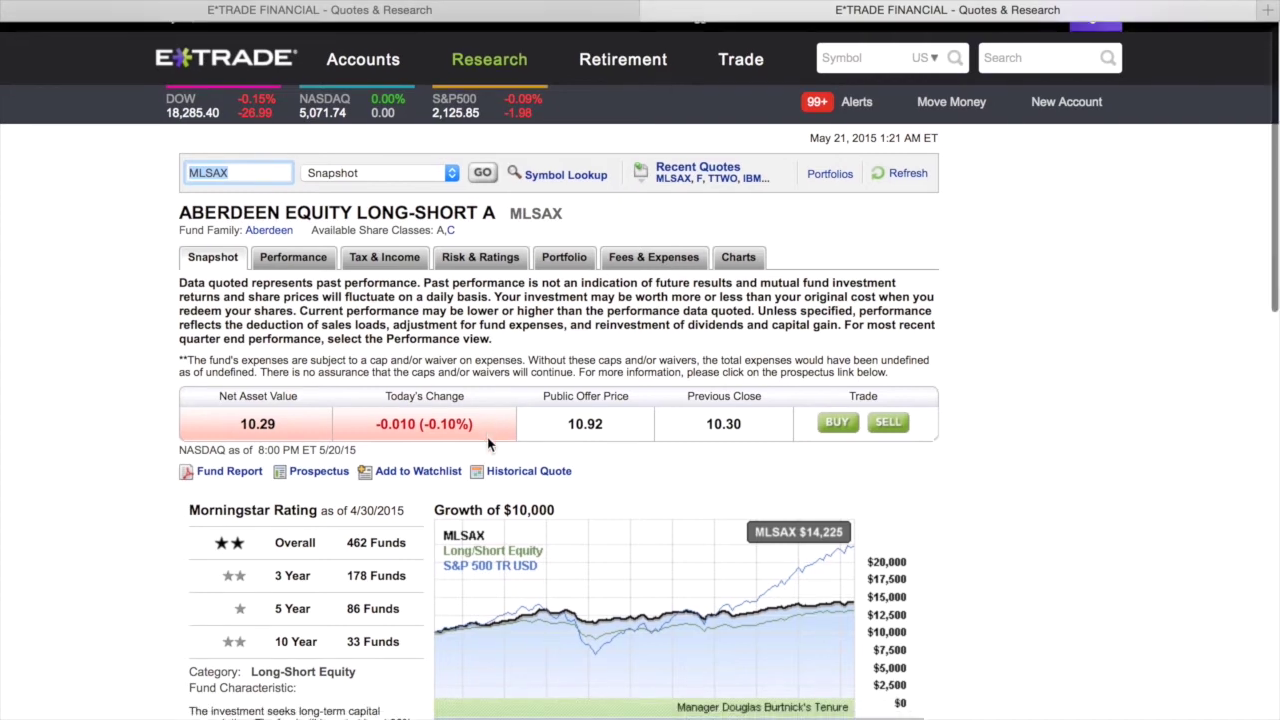
pyautogui.scroll(-1, 488, 441)
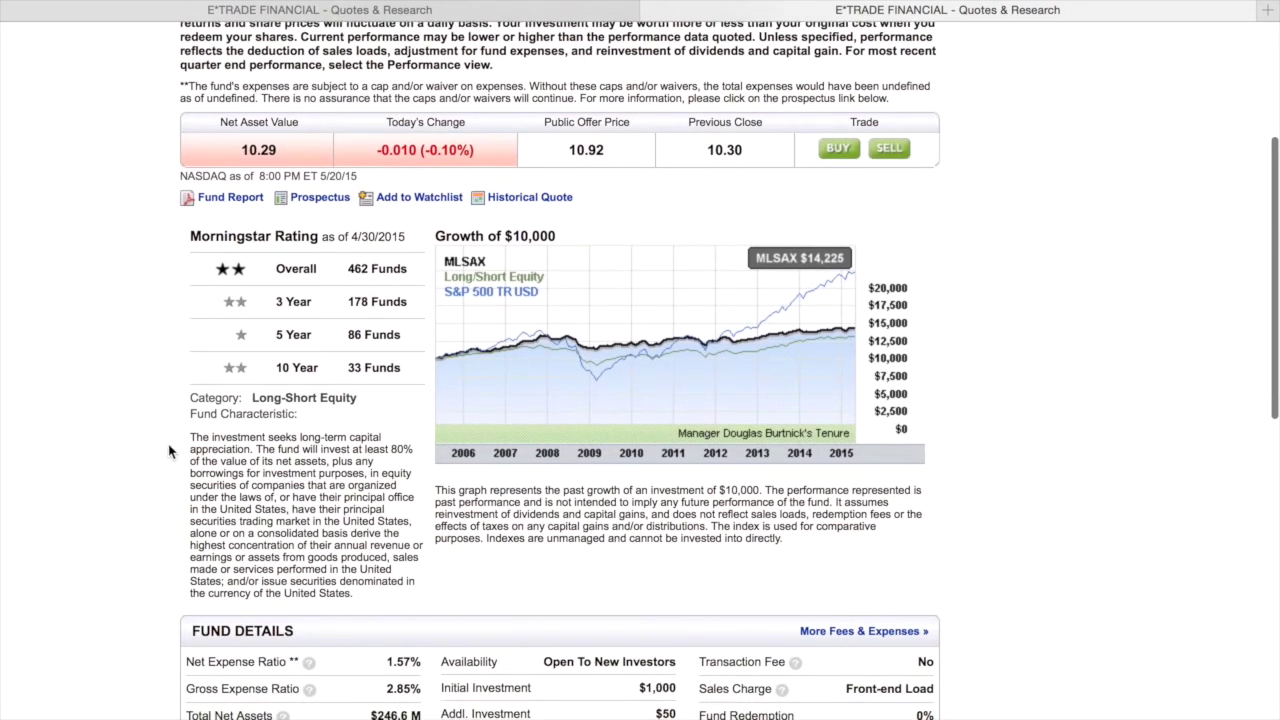
pyautogui.moveTo(184, 441); pyautogui.dragTo(225, 459)
pyautogui.click(272, 521)
pyautogui.moveTo(357, 600); pyautogui.dragTo(191, 440)
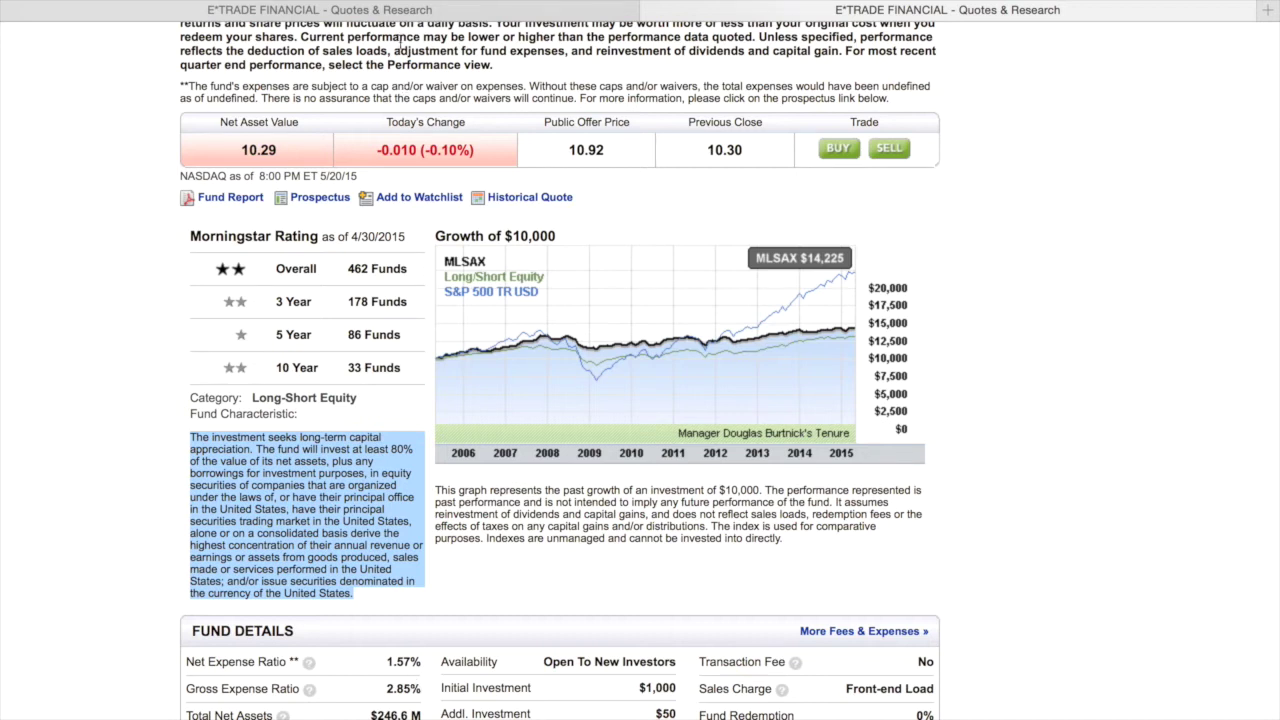
# Look up the DIA quote from the ETF Center tab.
pyautogui.click(394, 12)
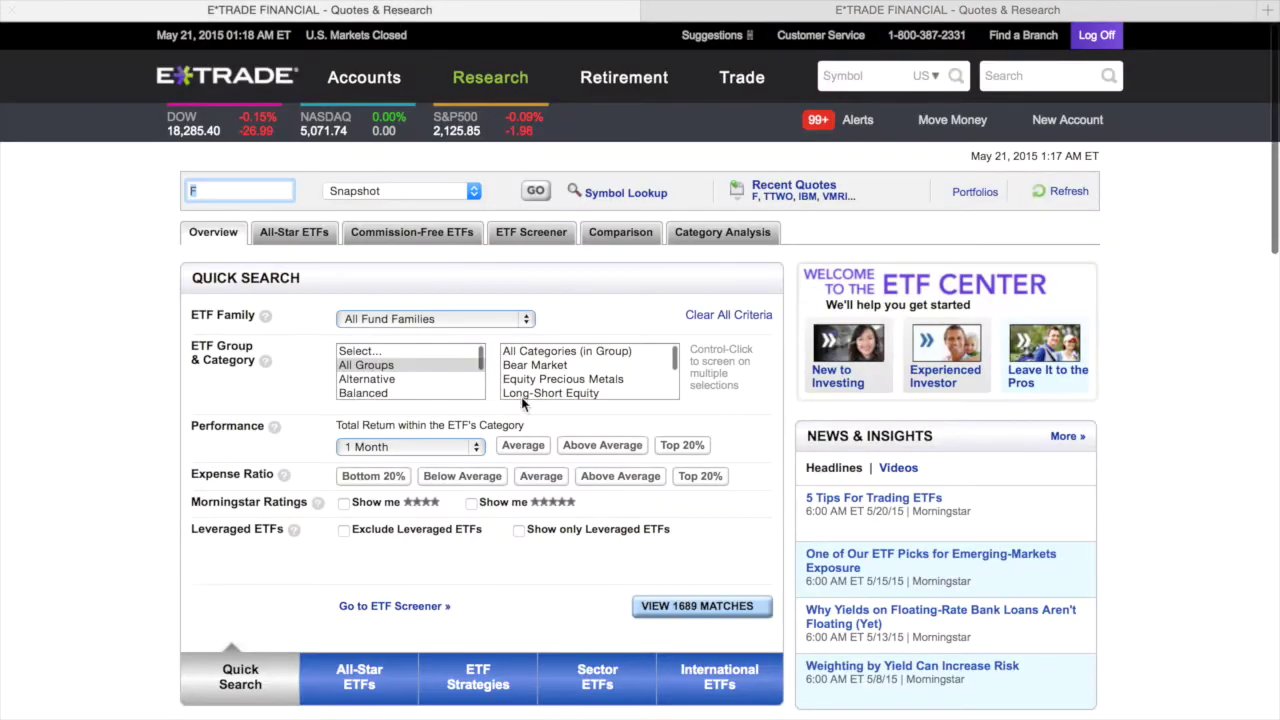
pyautogui.write('dia')
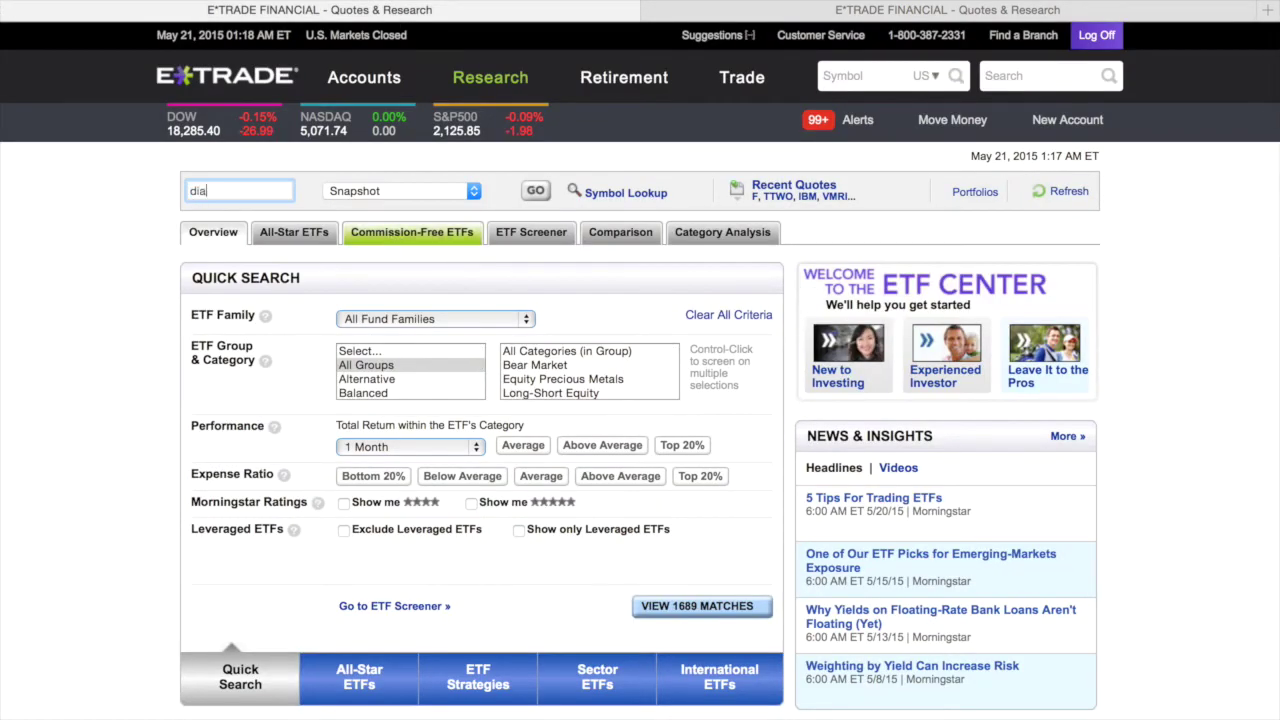
pyautogui.press('Return')
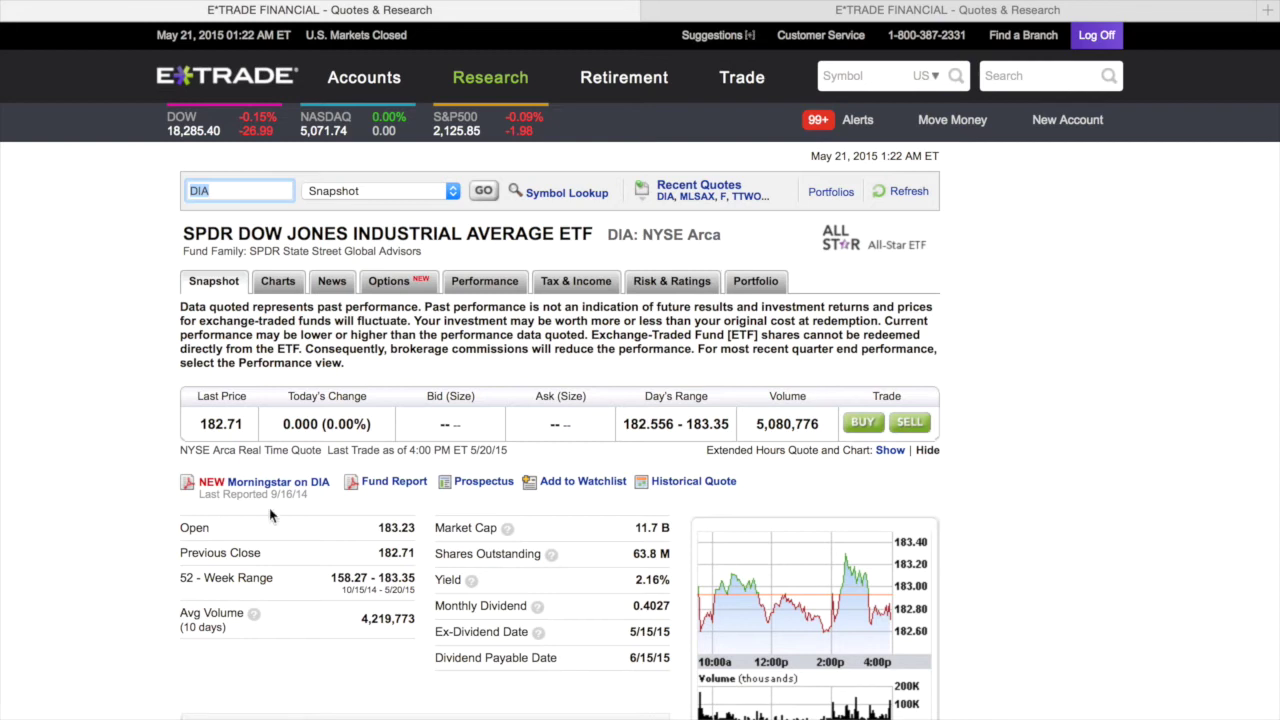
pyautogui.click(673, 585)
pyautogui.moveTo(673, 585); pyautogui.dragTo(632, 579)
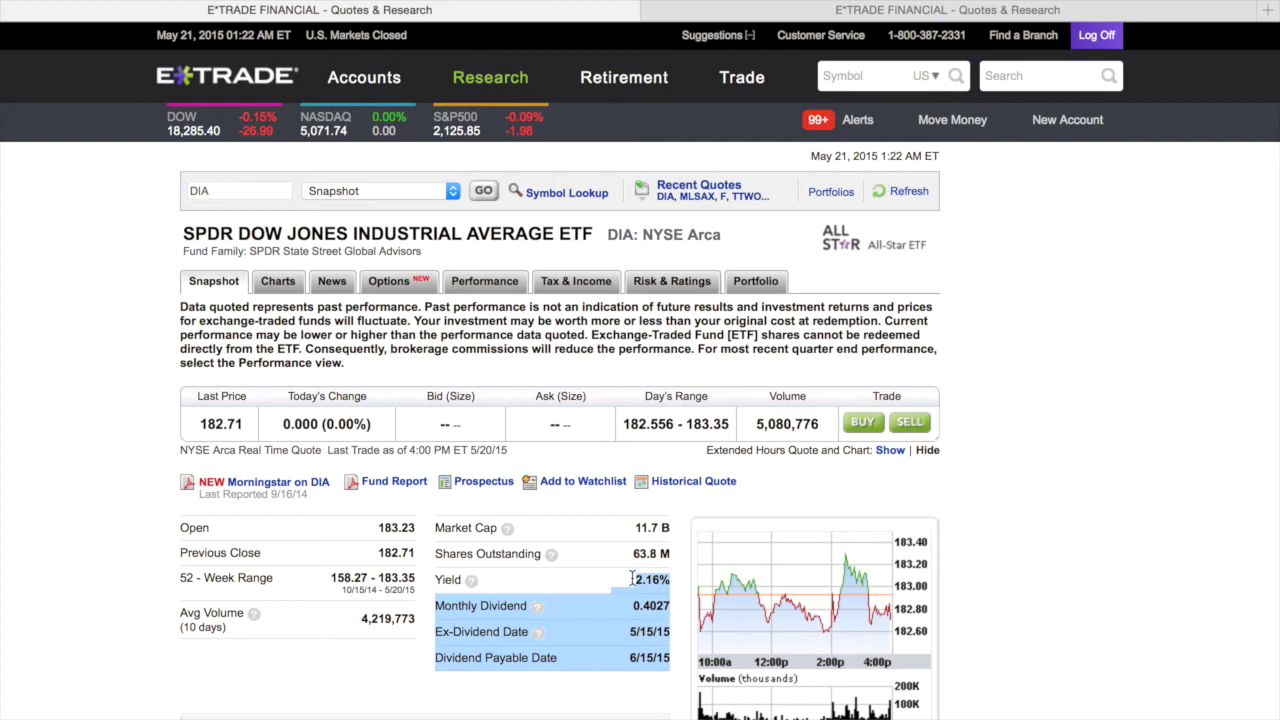
pyautogui.click(632, 579)
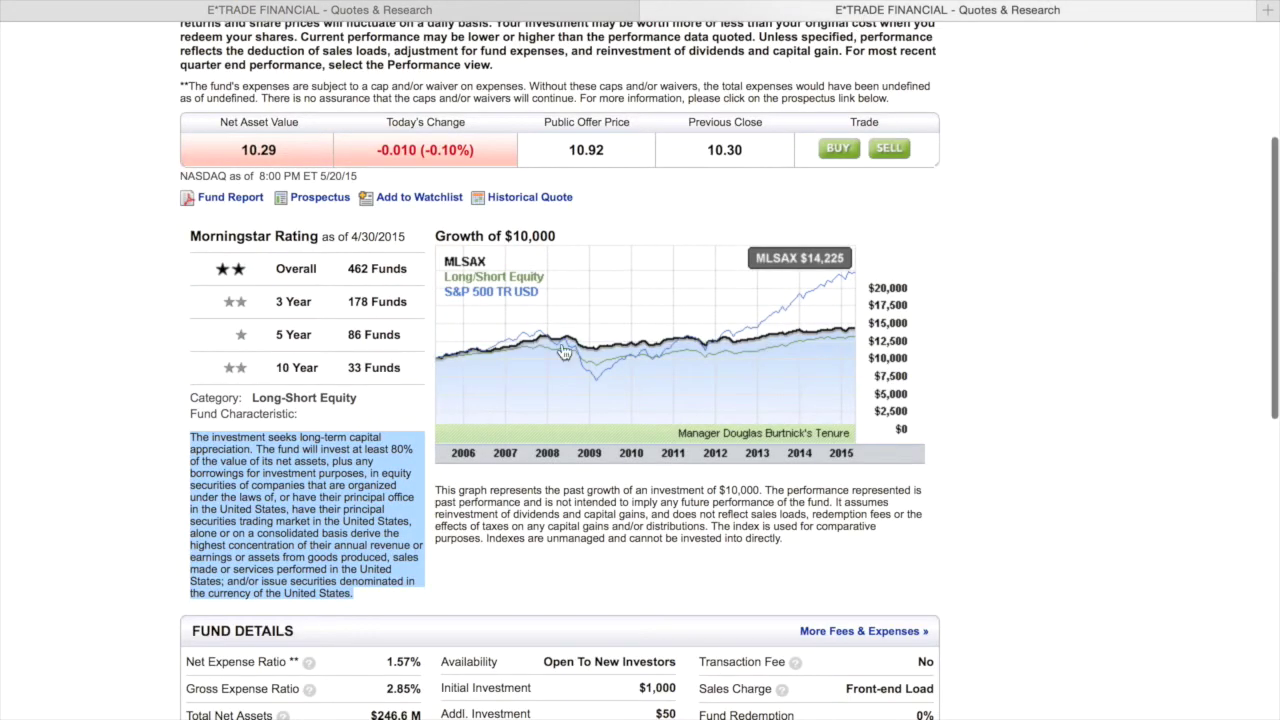
# Start a buy order for MLSAX from its fund snapshot.
pyautogui.scroll(2, 565, 352)
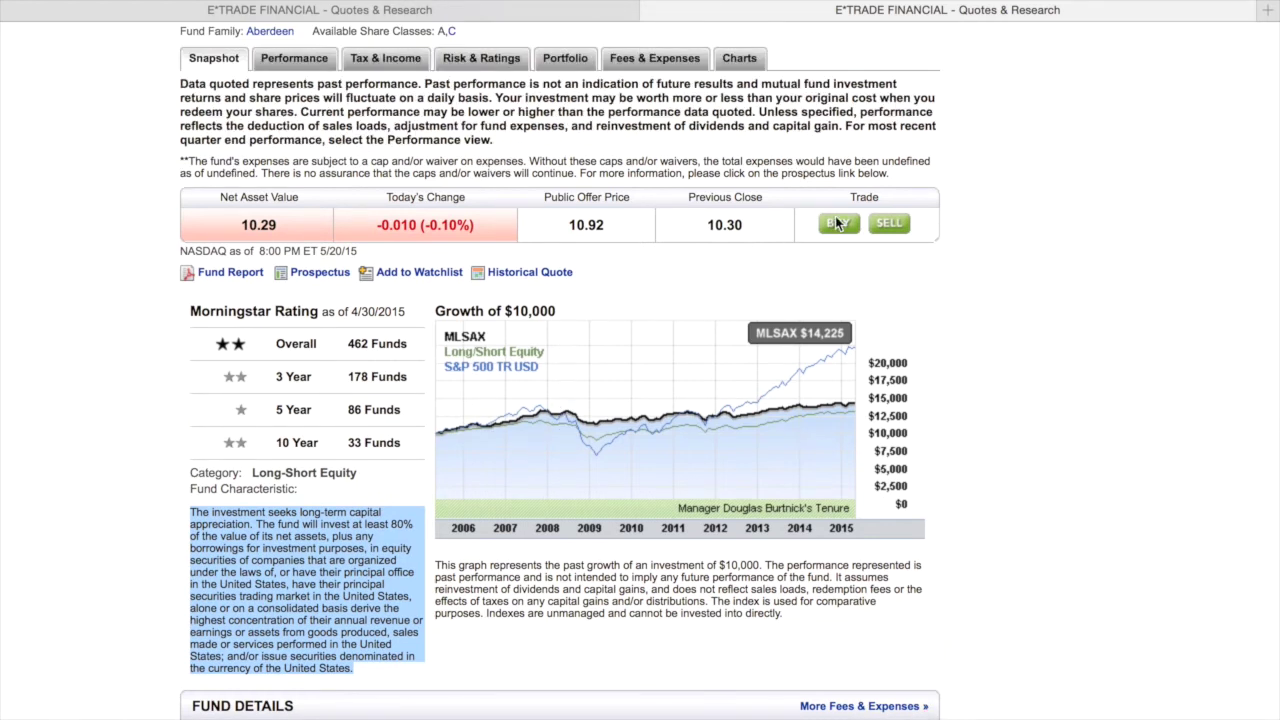
pyautogui.click(837, 222)
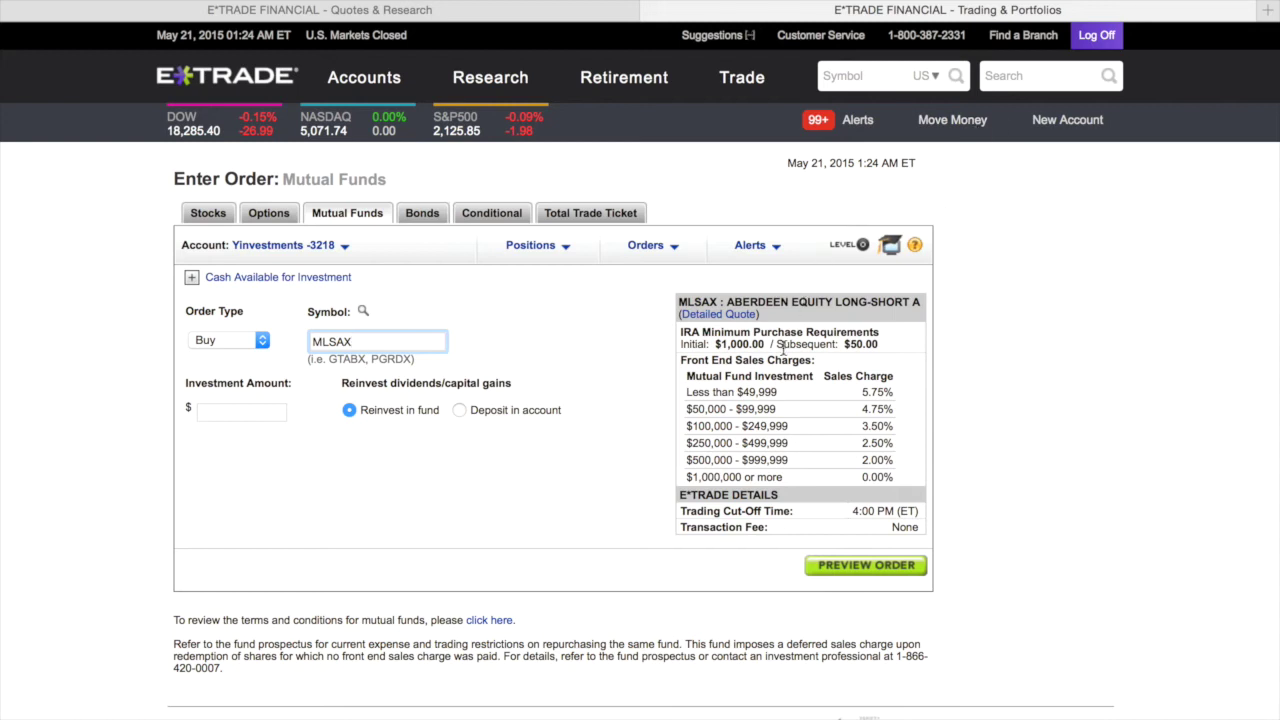
# Highlight the MLSAX minimum purchase details, then clear the selection.
pyautogui.click(748, 344)
pyautogui.tripleClick(748, 344)
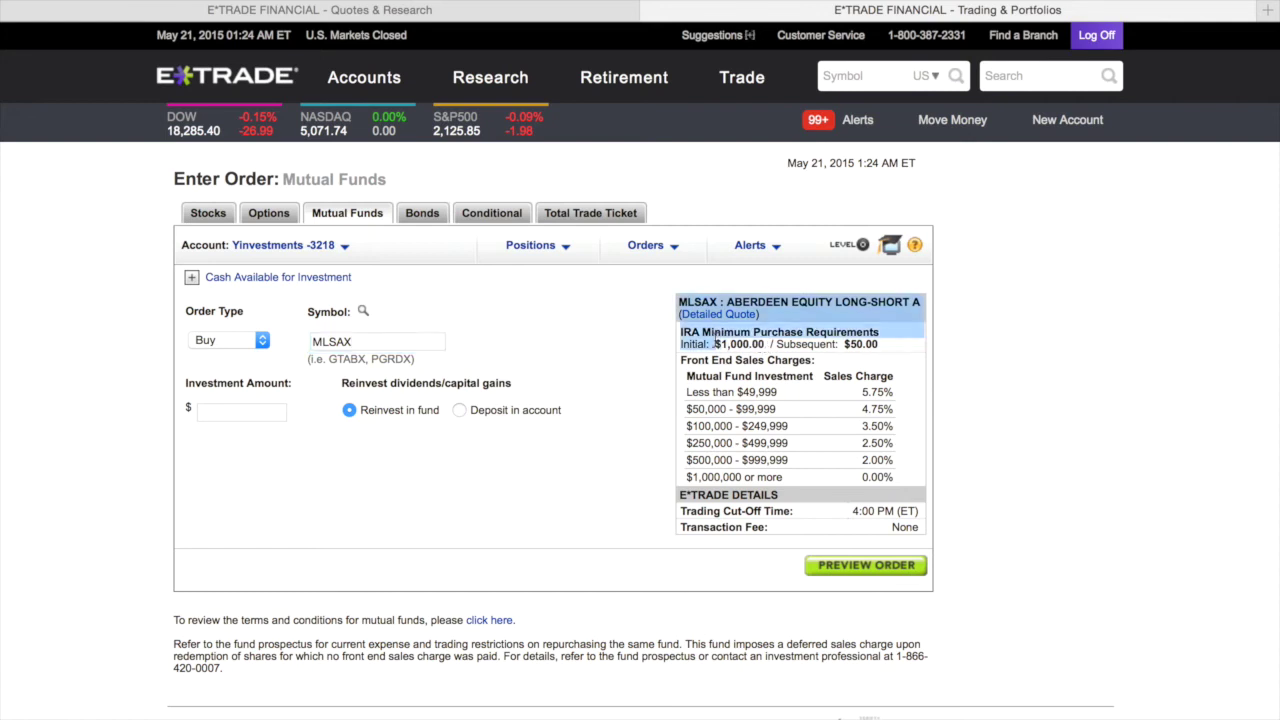
pyautogui.click(555, 323)
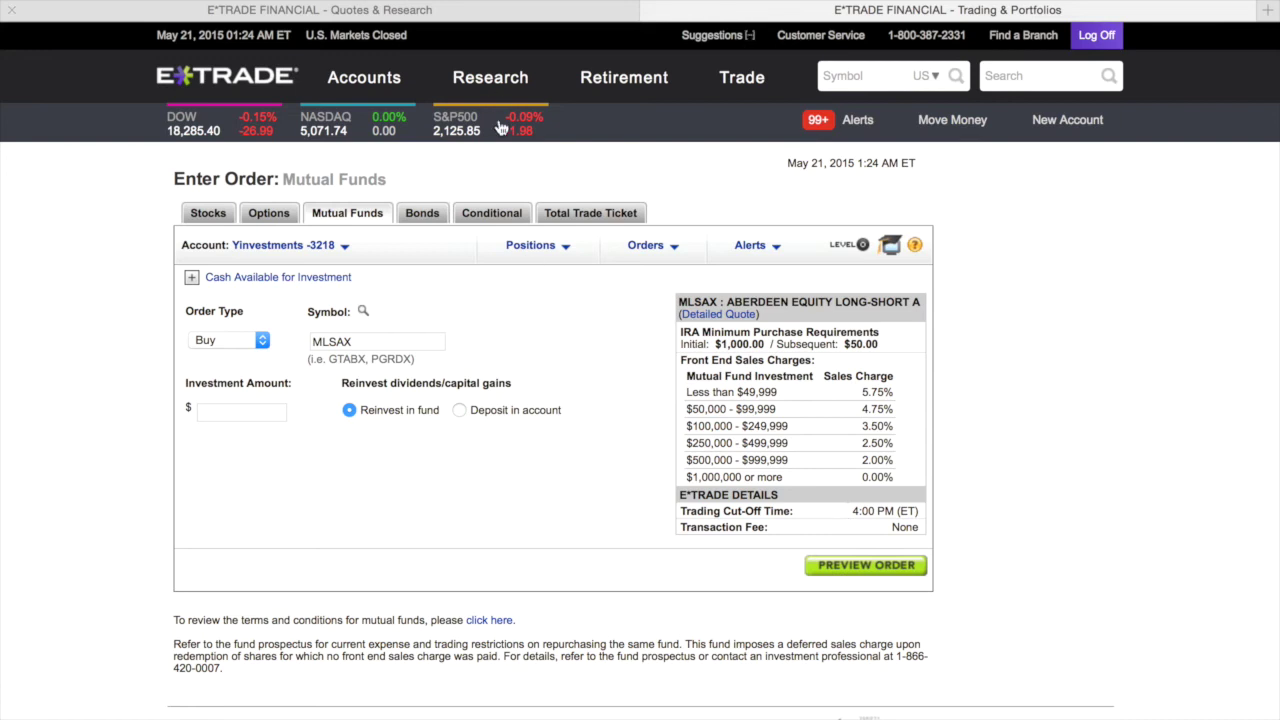
# Go to Research > Products > Mutual Funds for the quick fund search.
pyautogui.moveTo(486, 86)
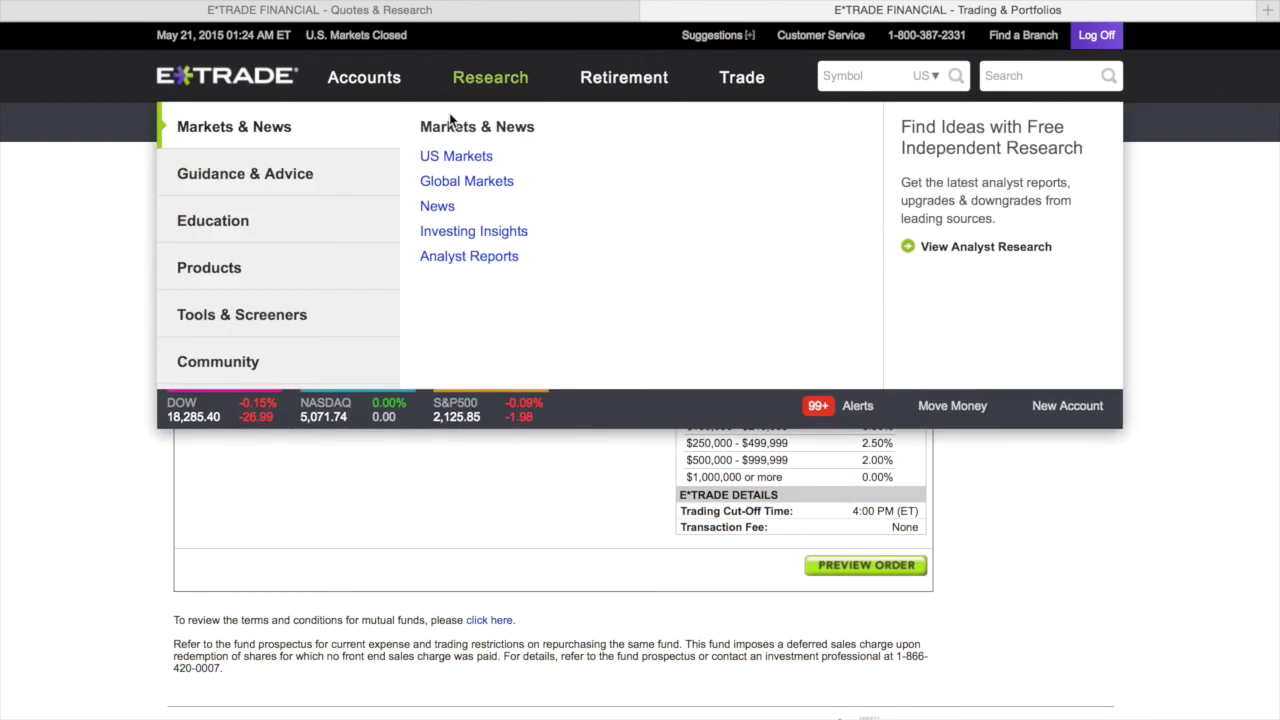
pyautogui.moveTo(274, 266)
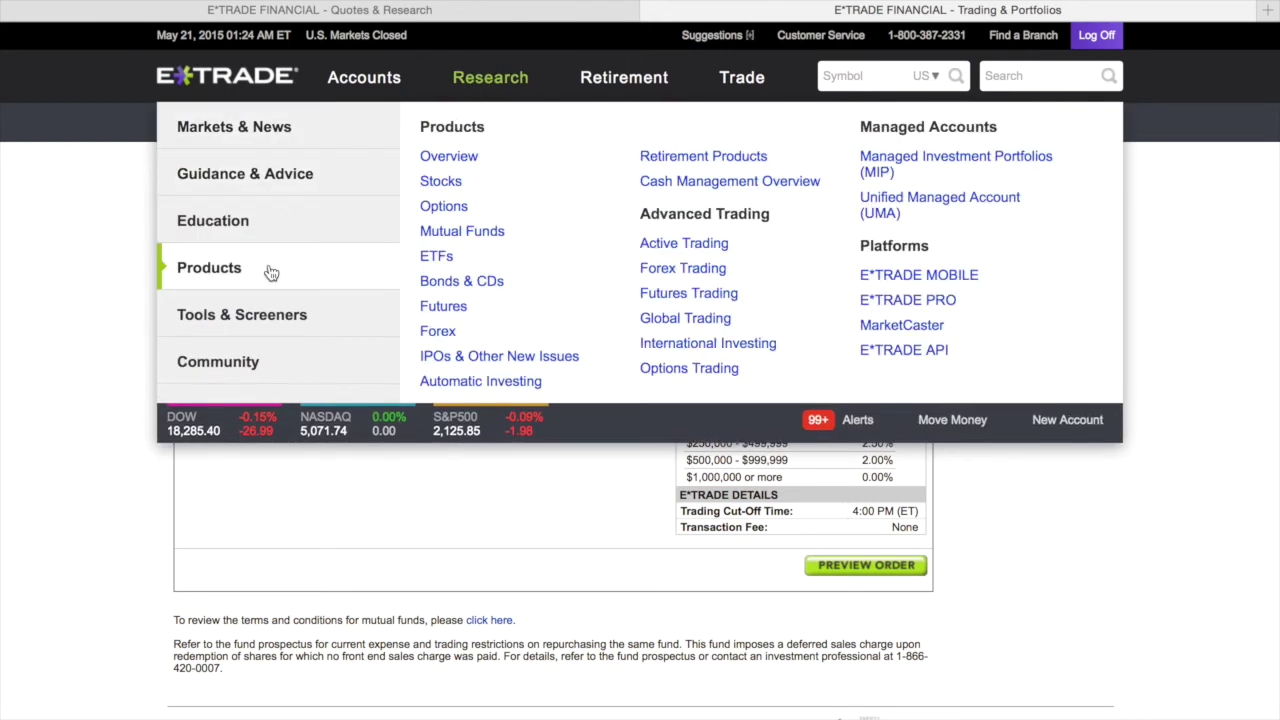
pyautogui.click(475, 240)
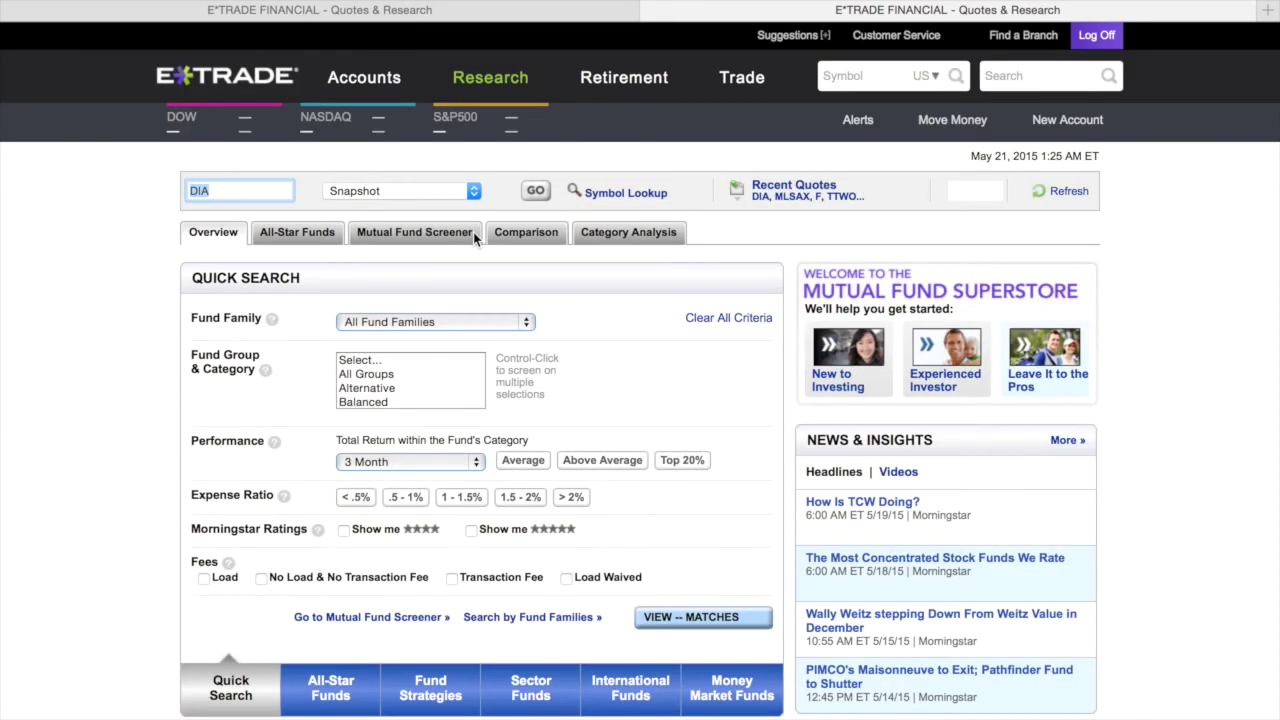
# Set Fund Family to VANGUARD and Fund Group to Life Cycle.
pyautogui.click(485, 321)
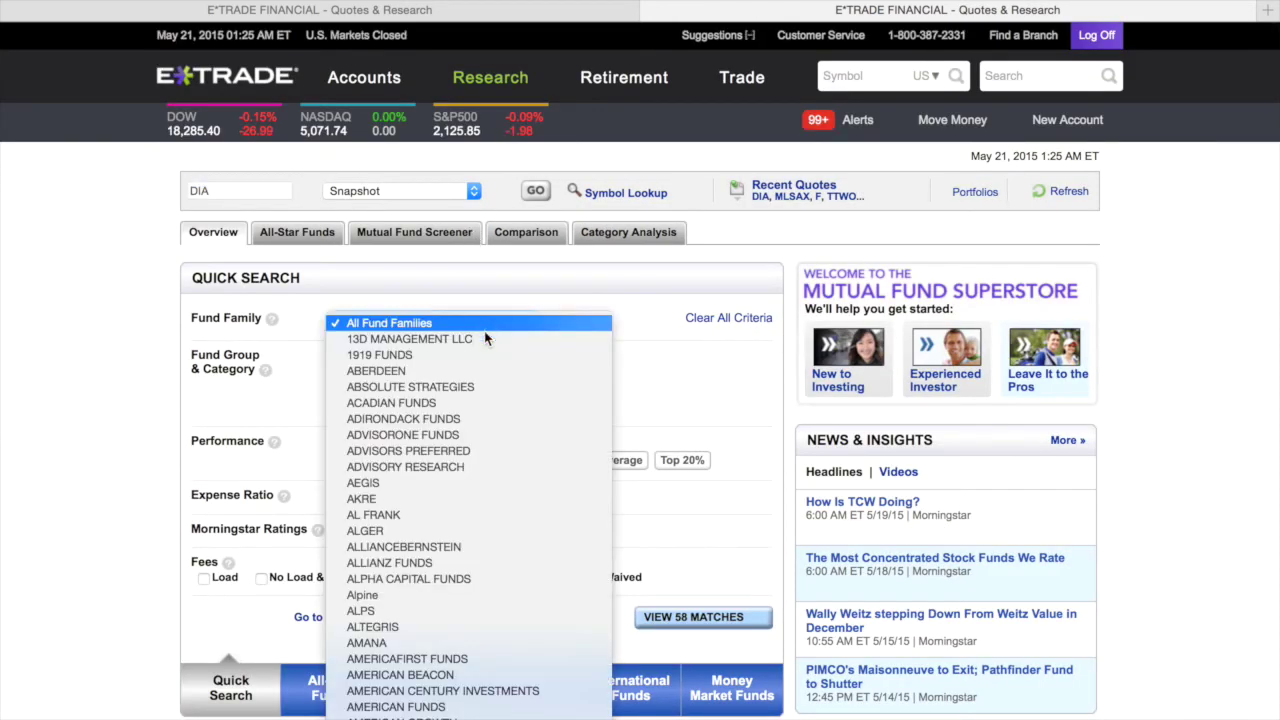
pyautogui.scroll(-20, 465, 477)
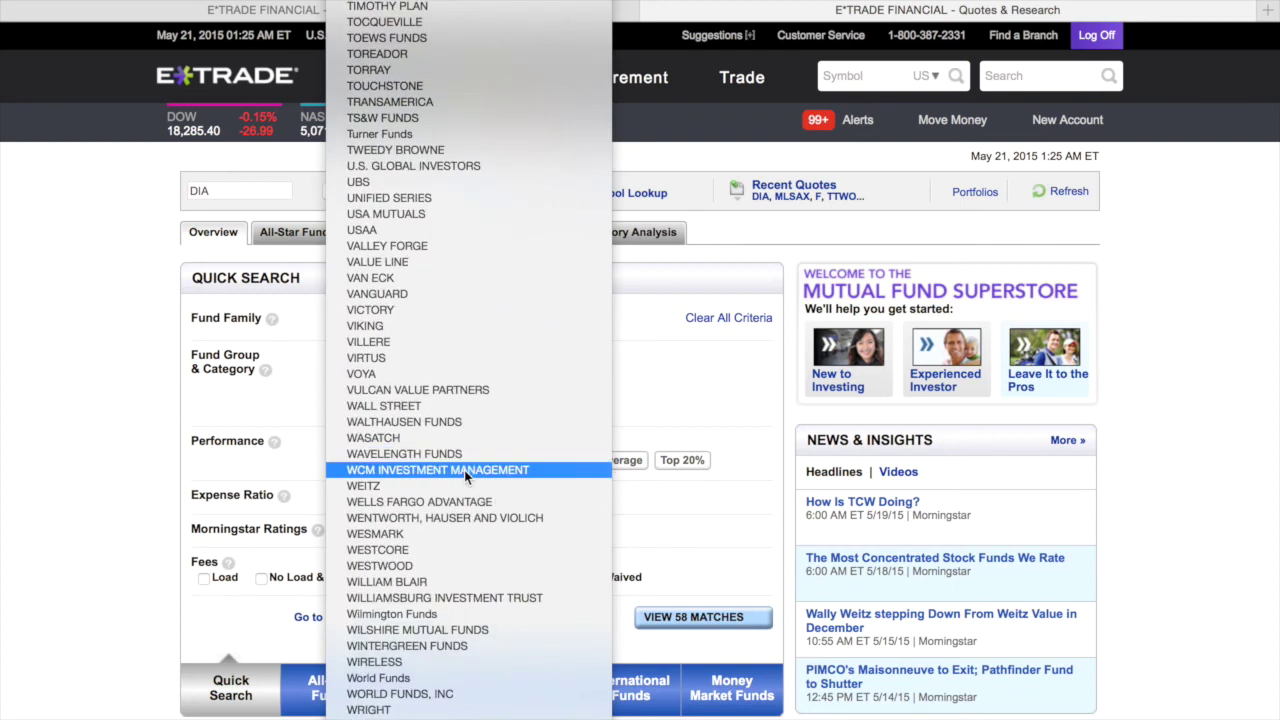
pyautogui.click(401, 295)
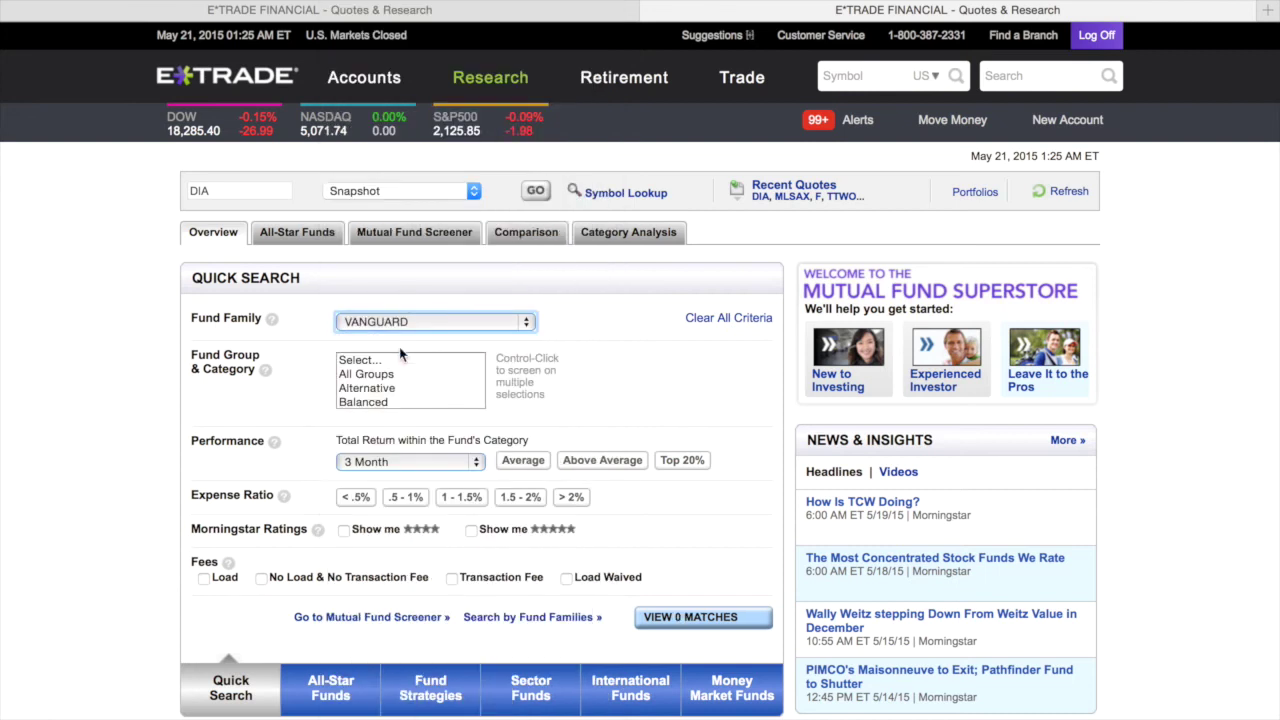
pyautogui.scroll(-3, 365, 398)
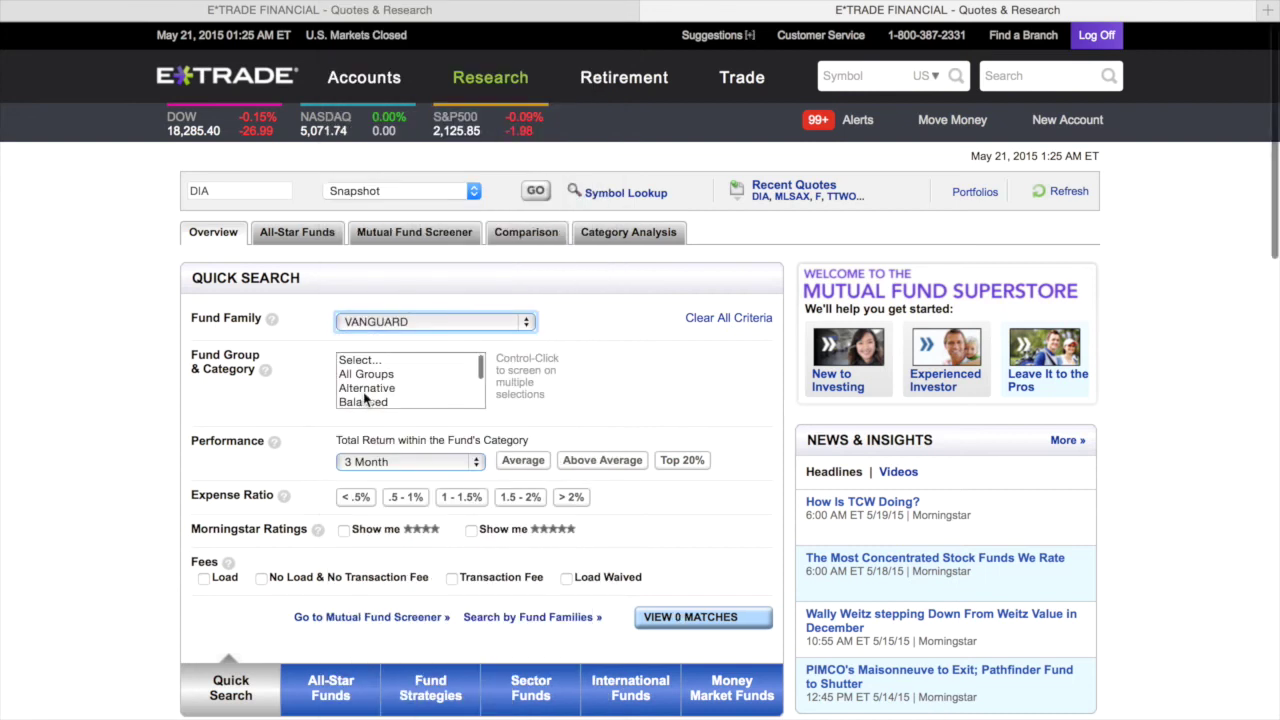
pyautogui.click(364, 390)
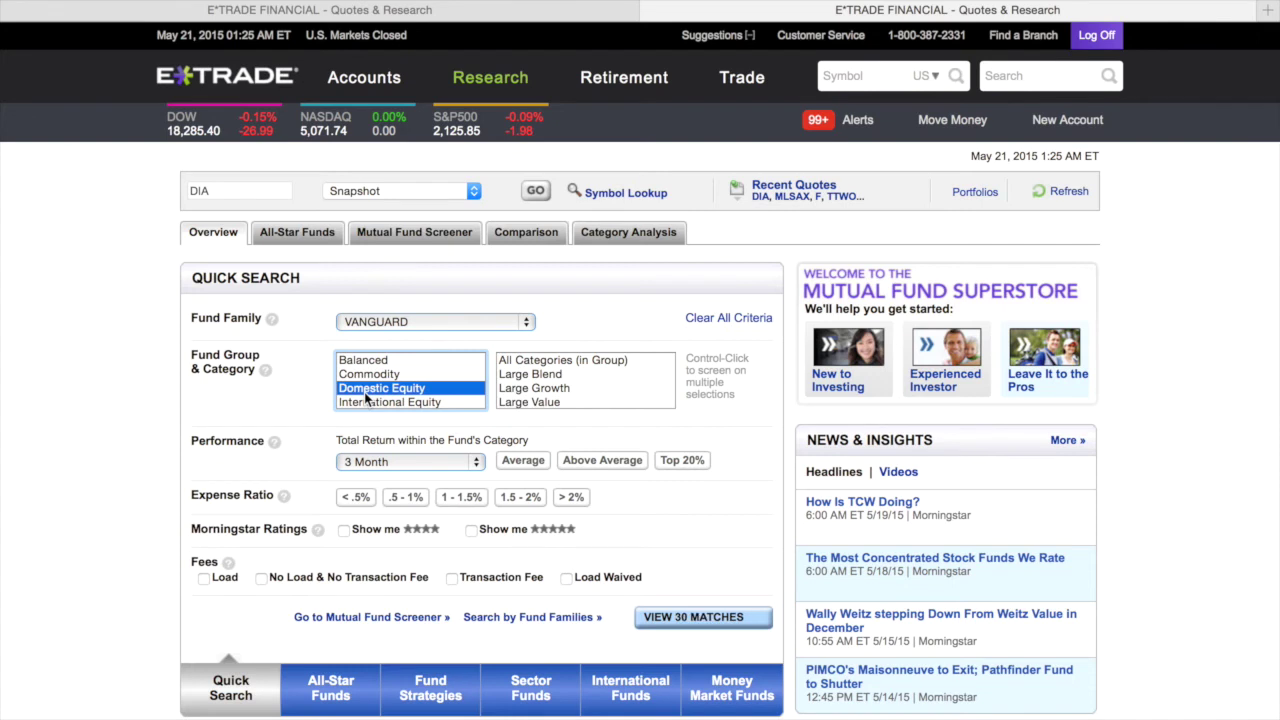
pyautogui.scroll(-1, 366, 398)
pyautogui.scroll(-3, 366, 398)
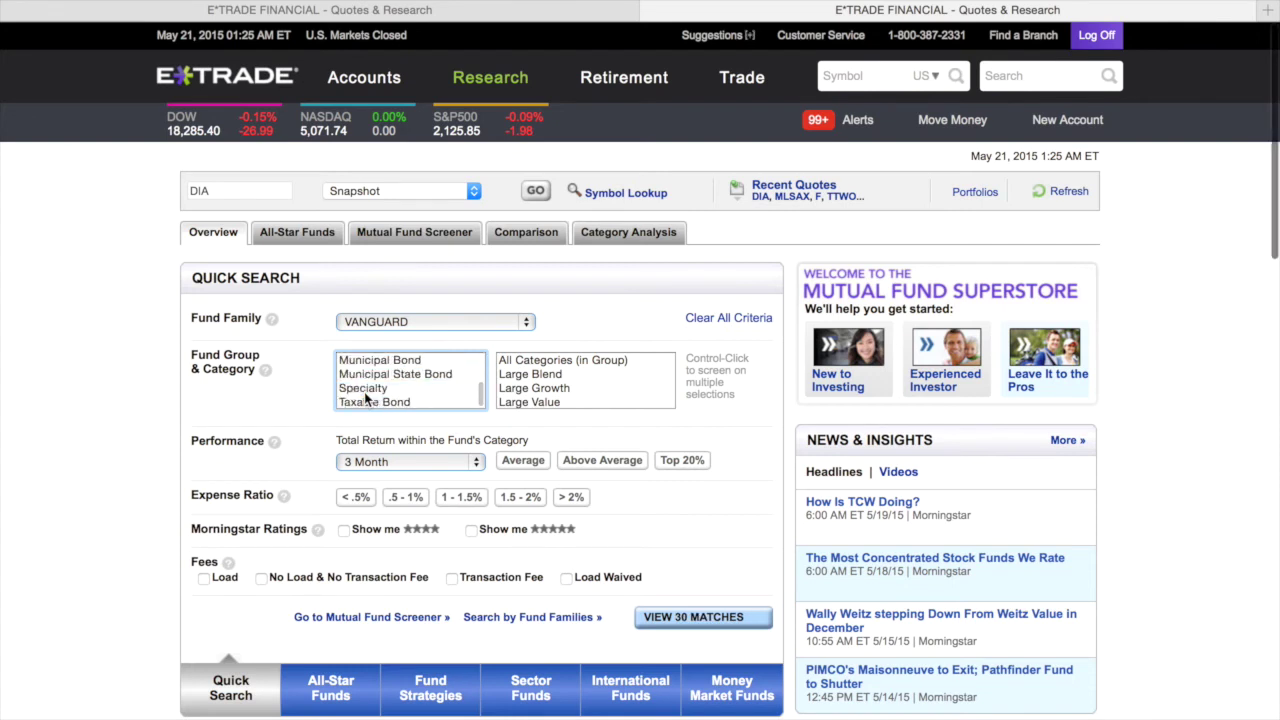
pyautogui.scroll(-2, 400, 392)
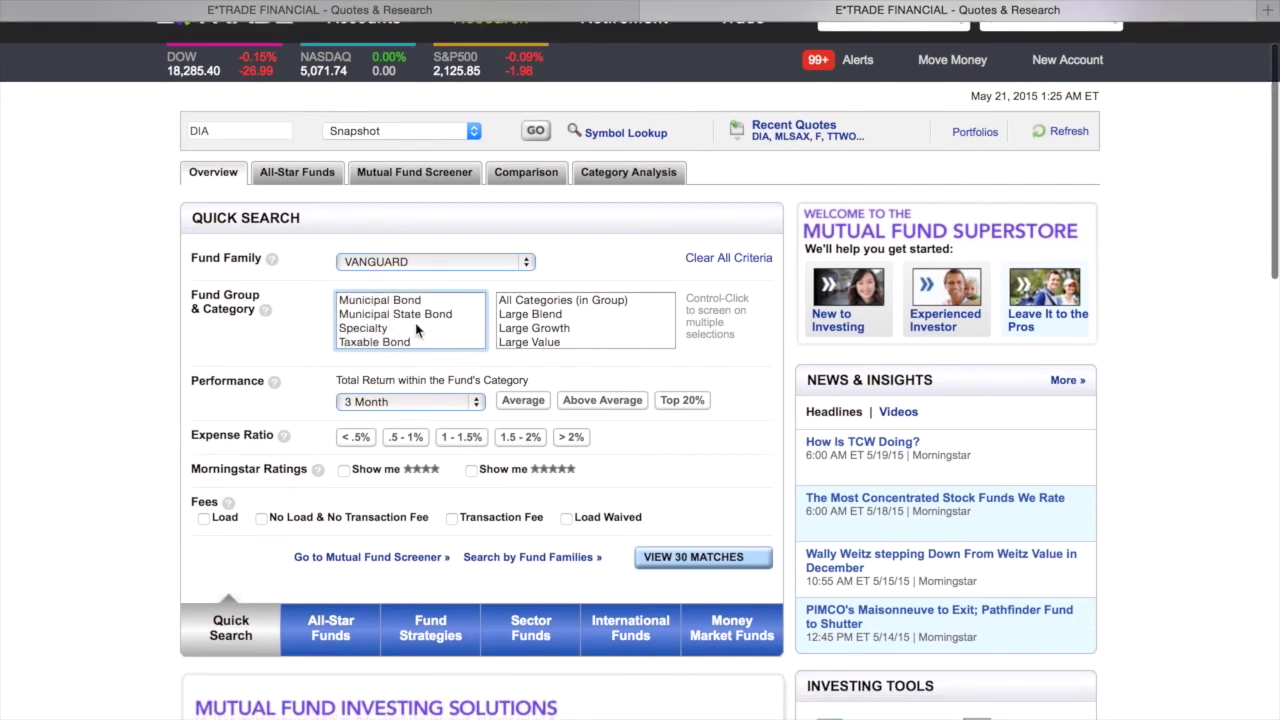
pyautogui.scroll(2, 417, 330)
pyautogui.scroll(-1, 417, 330)
pyautogui.scroll(1, 417, 330)
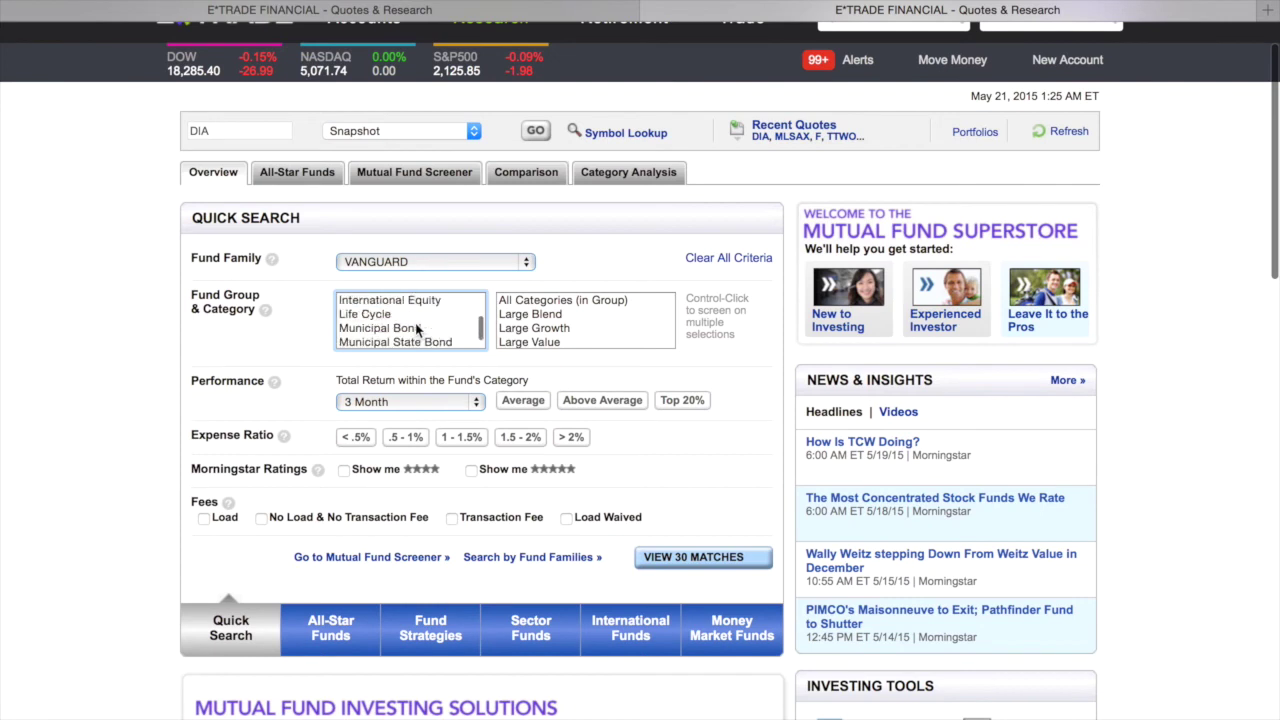
pyautogui.scroll(2, 417, 330)
pyautogui.click(415, 318)
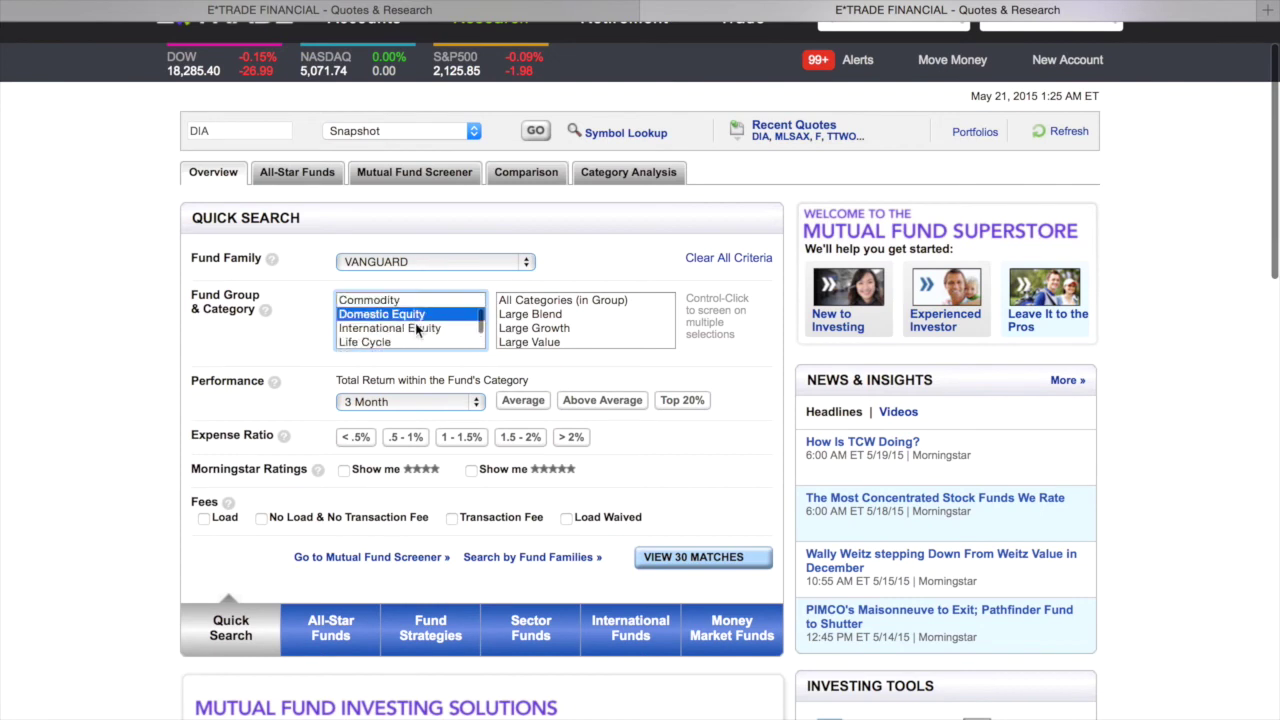
pyautogui.click(353, 342)
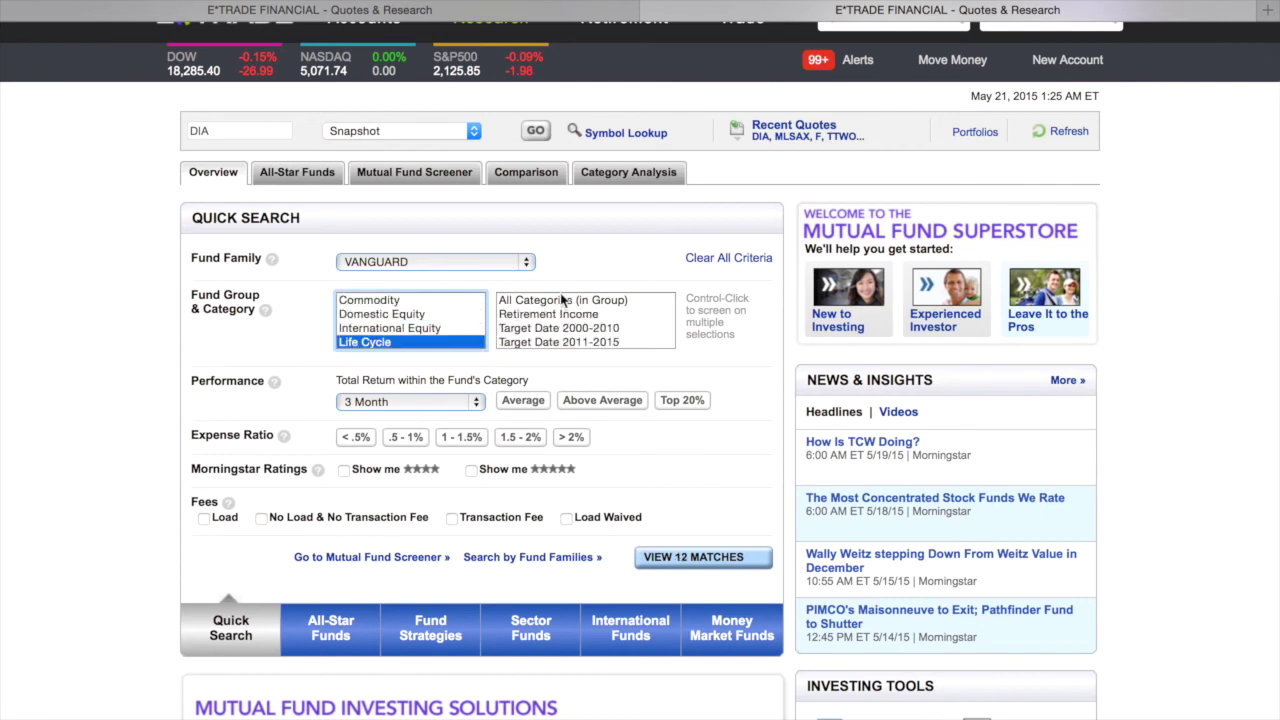
# Choose the Retirement Income category and five-star Morningstar ratings, then view the 1 match.
pyautogui.click(565, 329)
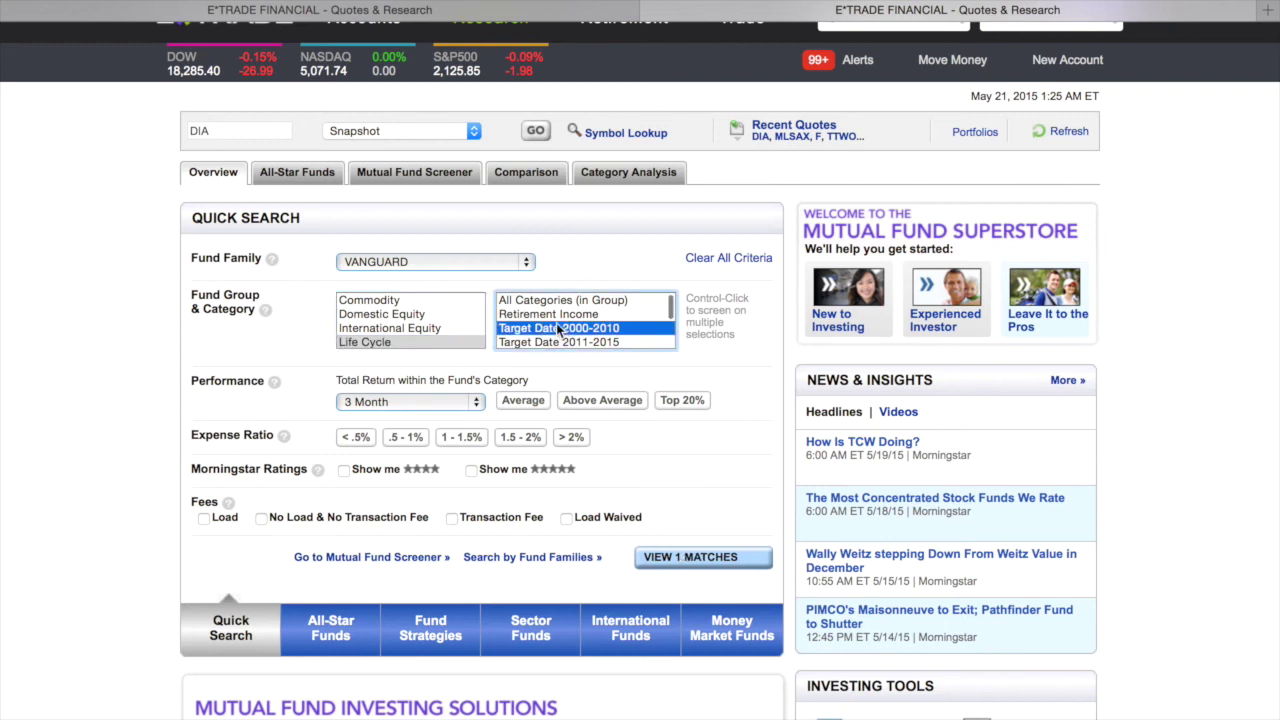
pyautogui.click(551, 316)
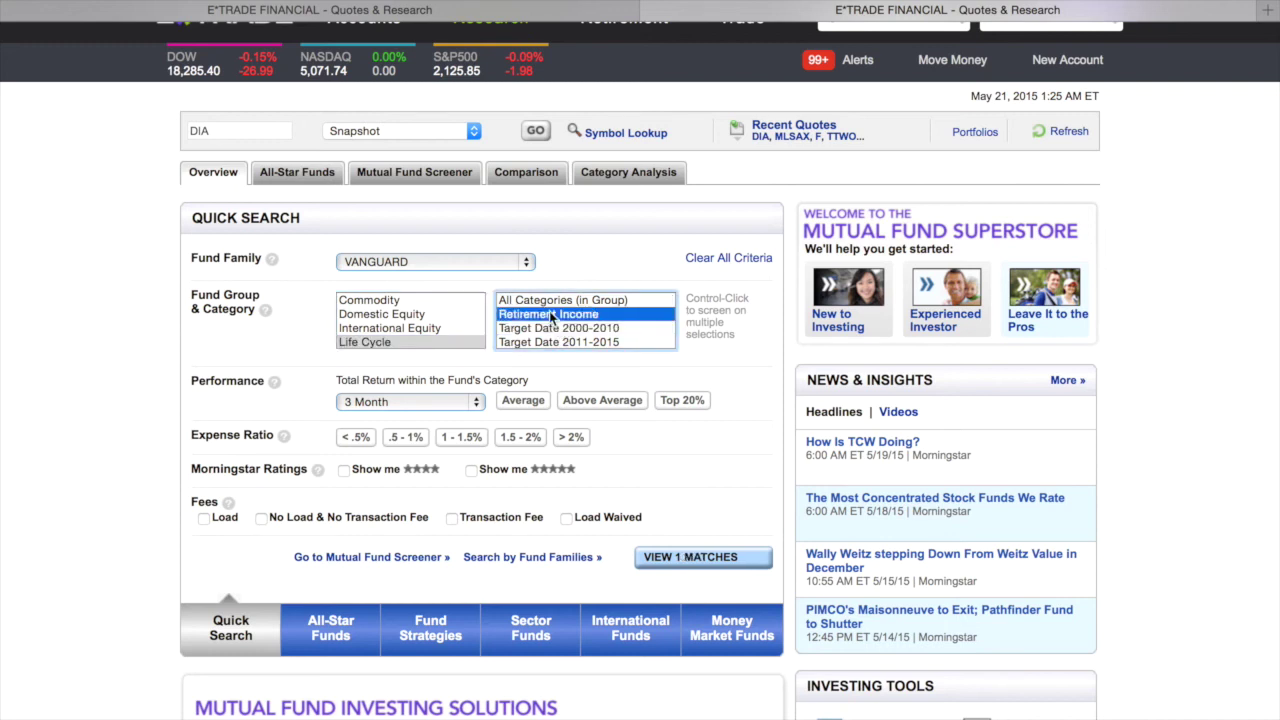
pyautogui.click(414, 404)
pyautogui.click(415, 404)
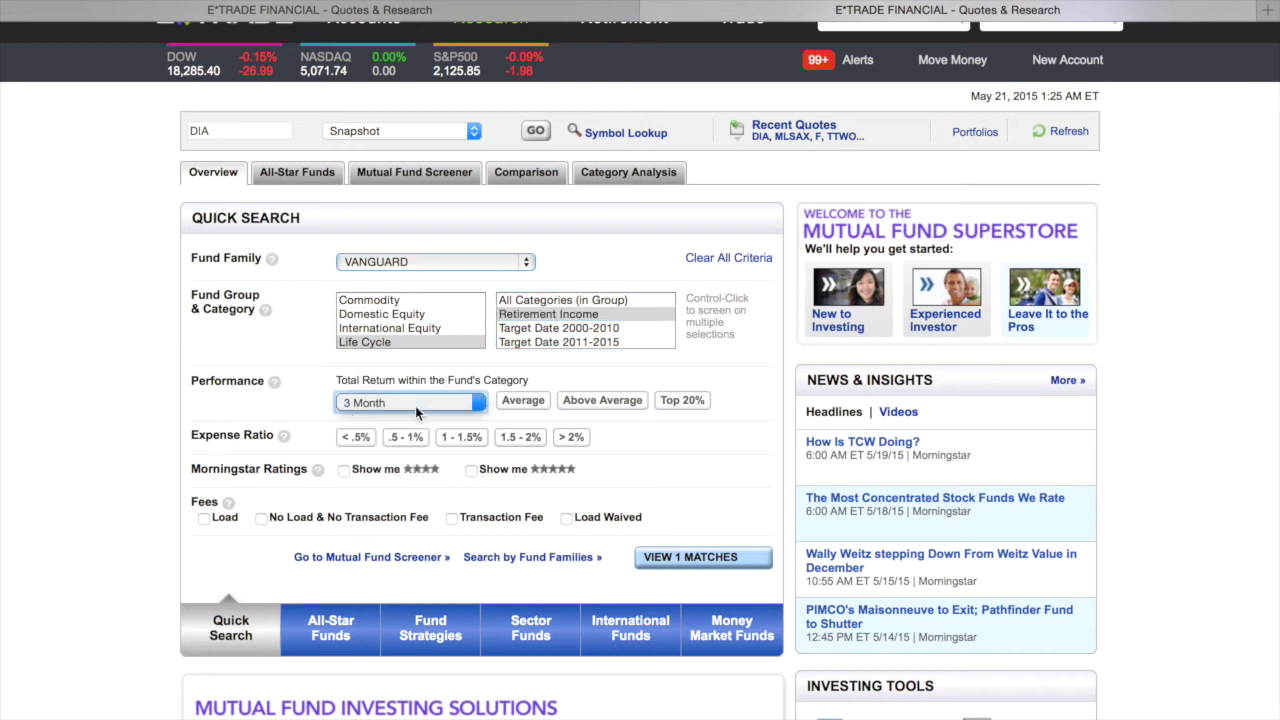
pyautogui.click(343, 470)
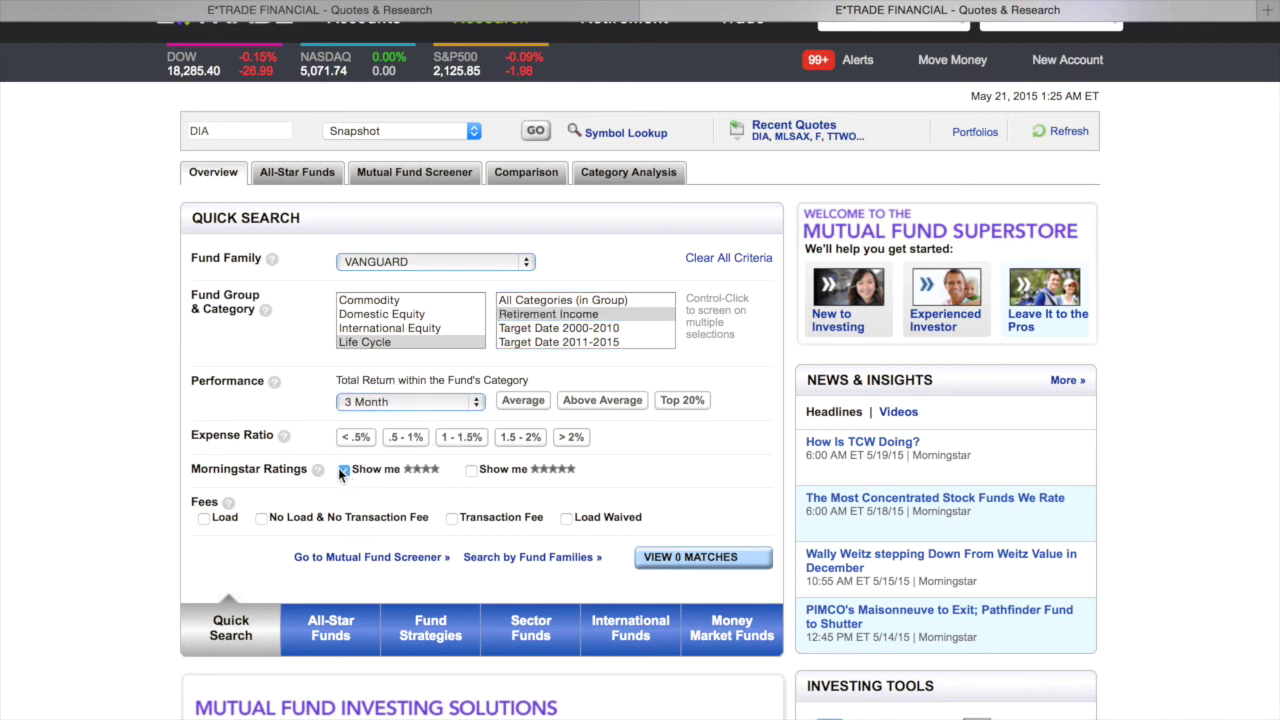
pyautogui.click(471, 470)
pyautogui.click(344, 473)
pyautogui.click(710, 556)
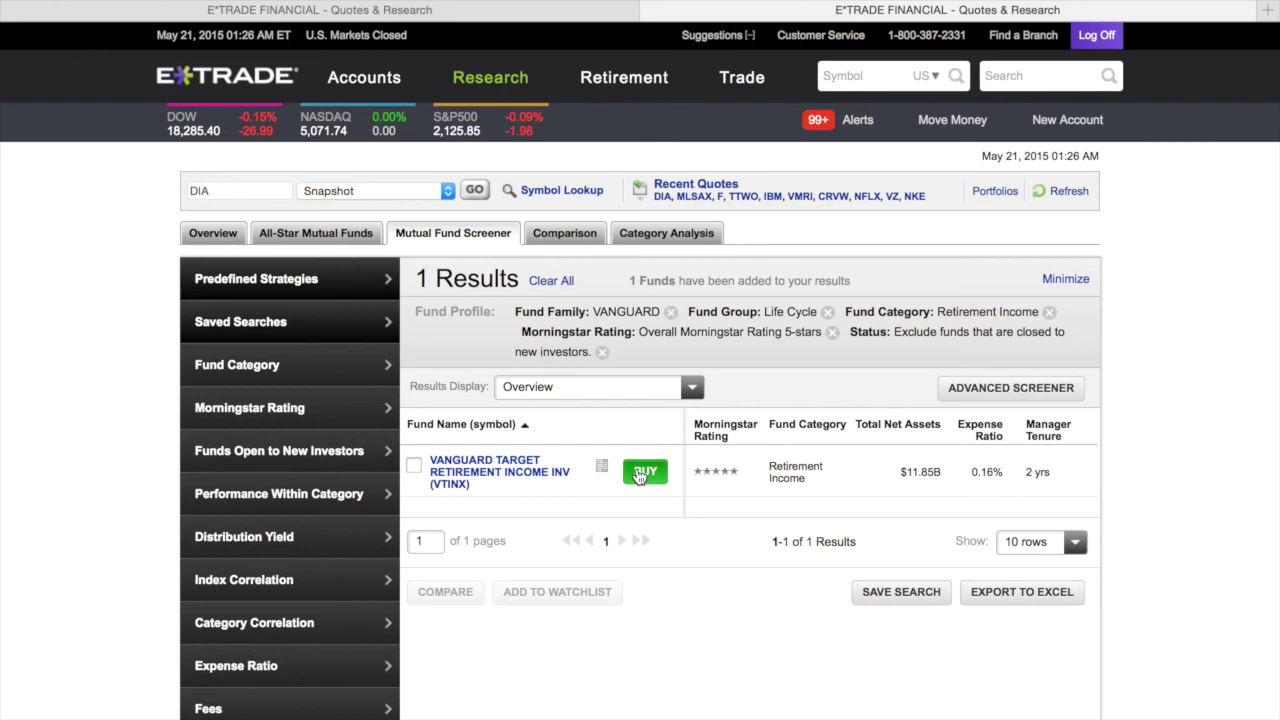
# Start a VTINX buy order, then return to the DIA research tab.
pyautogui.click(644, 472)
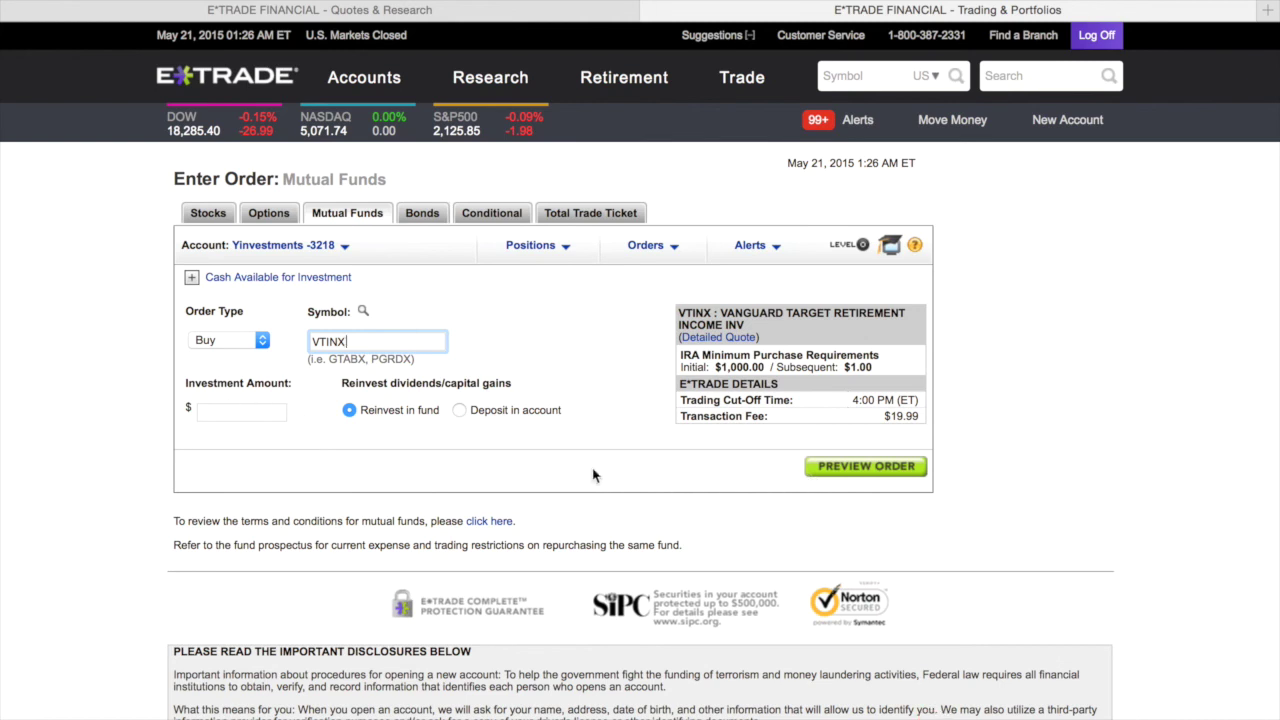
pyautogui.click(407, 10)
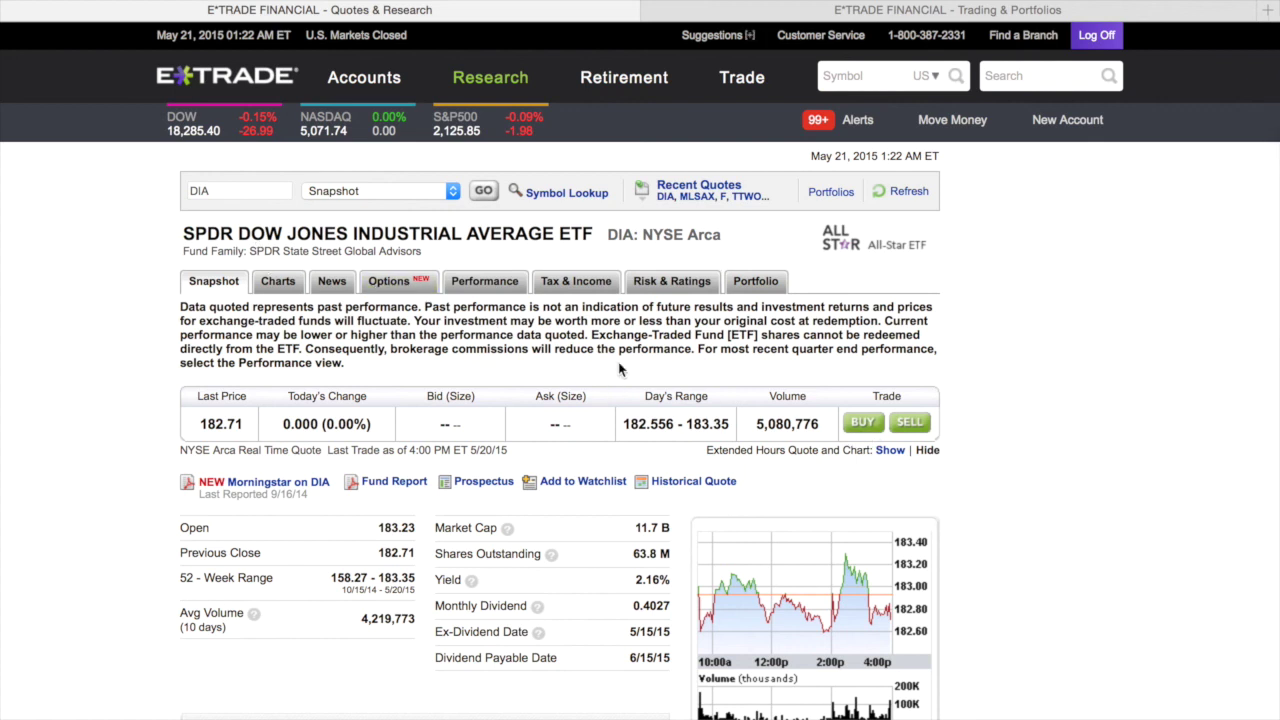
# Read DIA's Strategy section, then open a stock buy ticket for DIA.
pyautogui.scroll(-5, 618, 371)
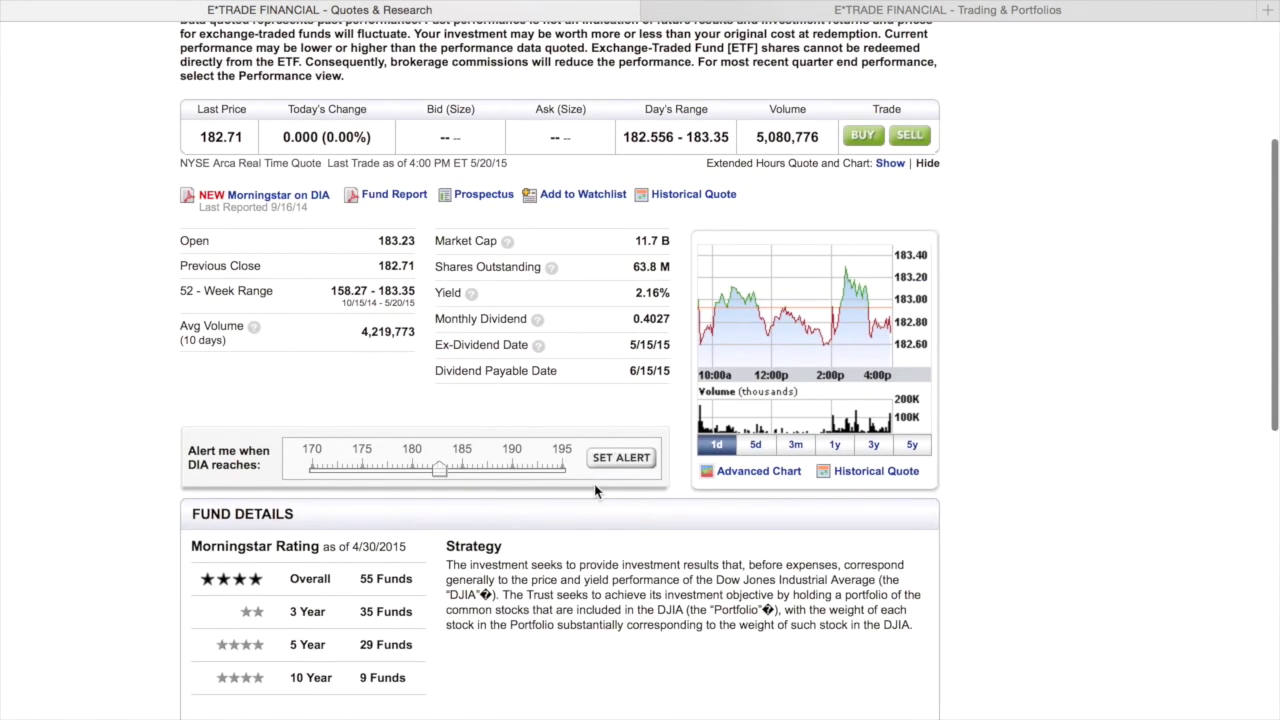
pyautogui.moveTo(912, 553); pyautogui.dragTo(450, 520)
pyautogui.scroll(-3, 512, 582)
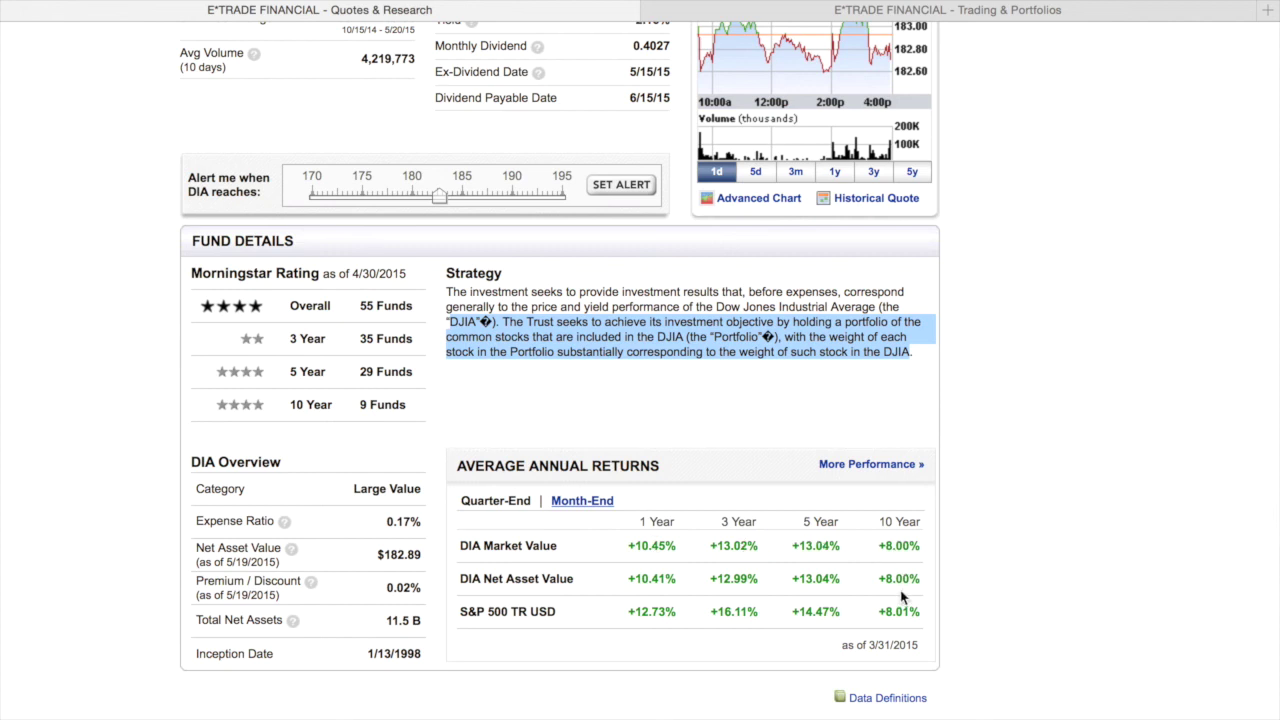
pyautogui.scroll(2, 748, 543)
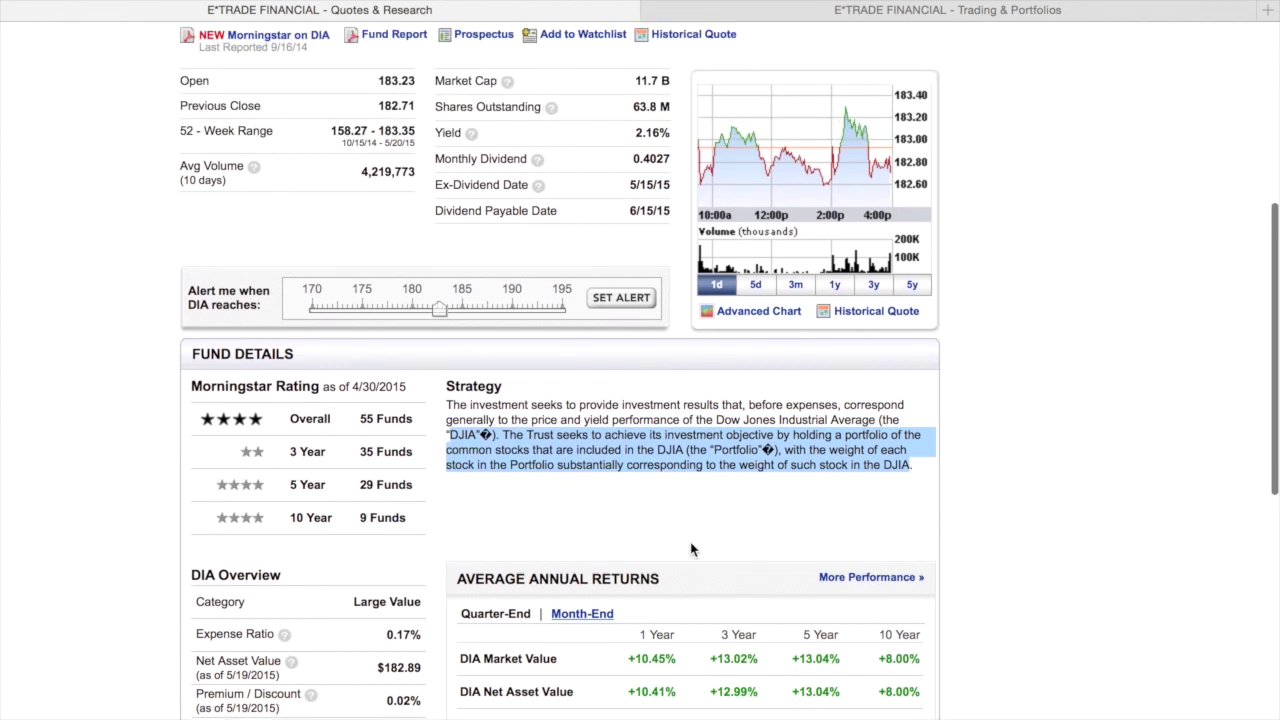
pyautogui.scroll(3, 518, 424)
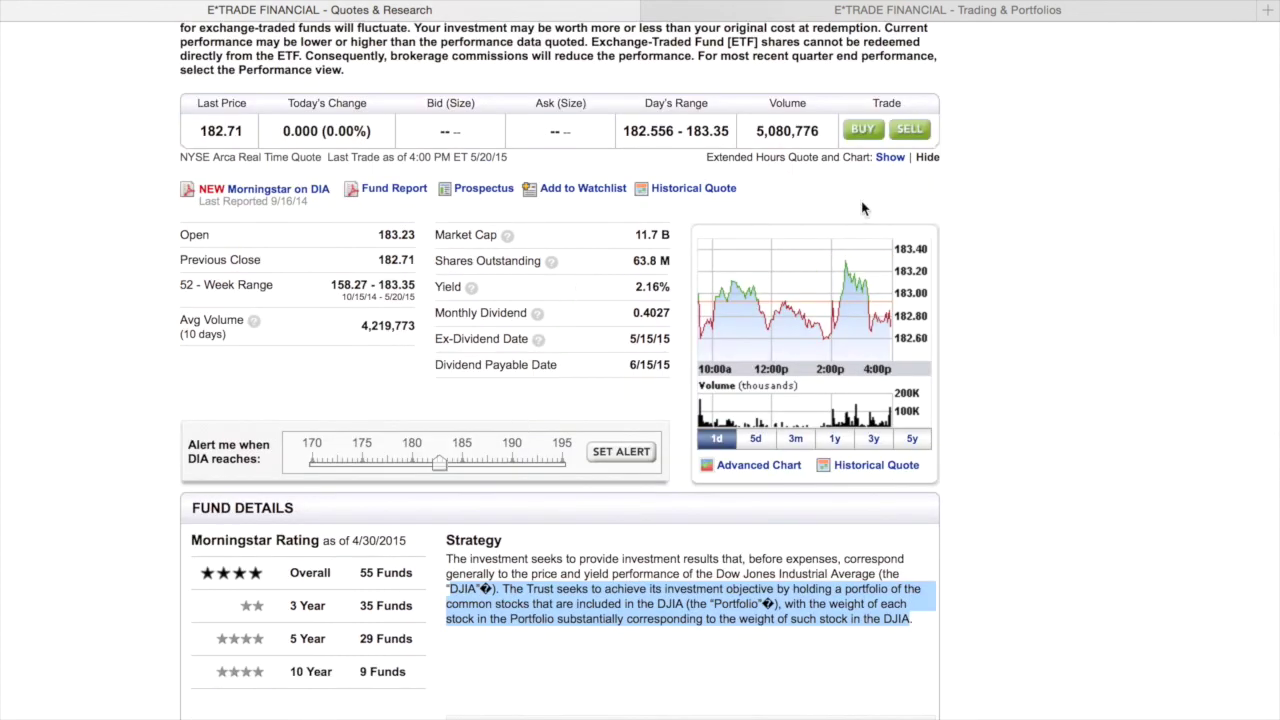
pyautogui.click(860, 132)
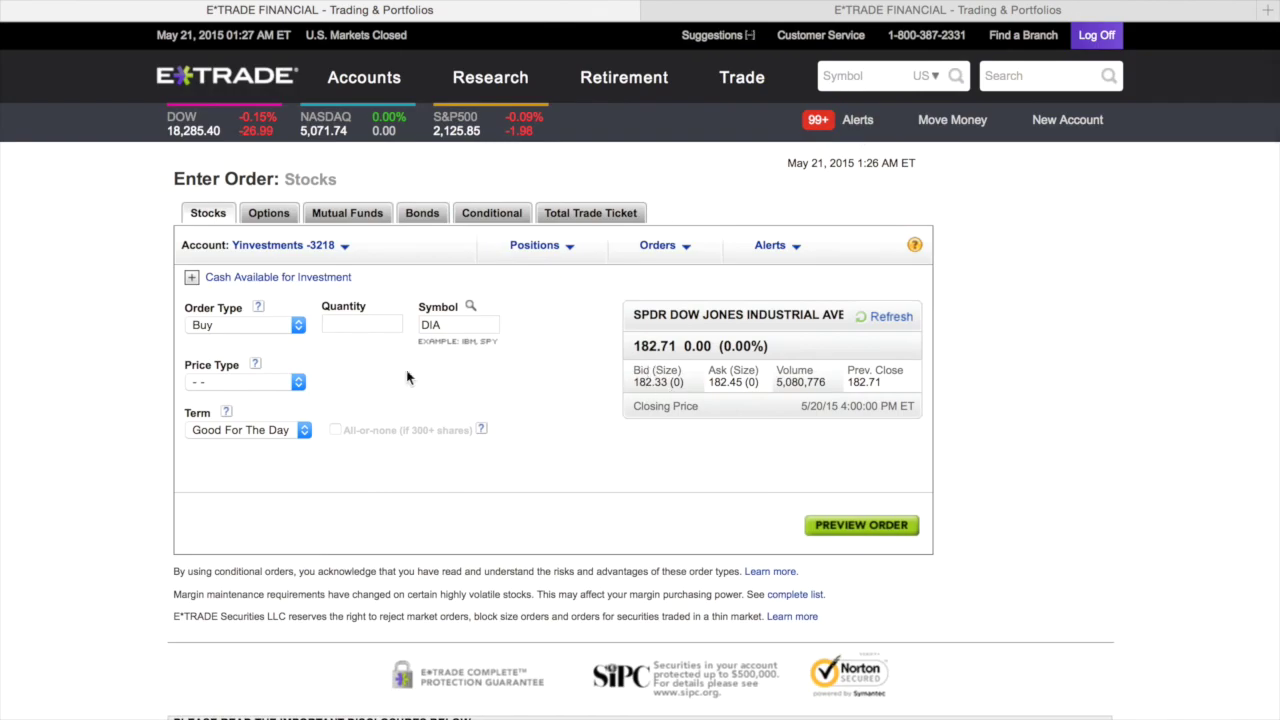
# Set the DIA buy ticket's price type to Market, keeping the Good For The Day term.
pyautogui.click(367, 325)
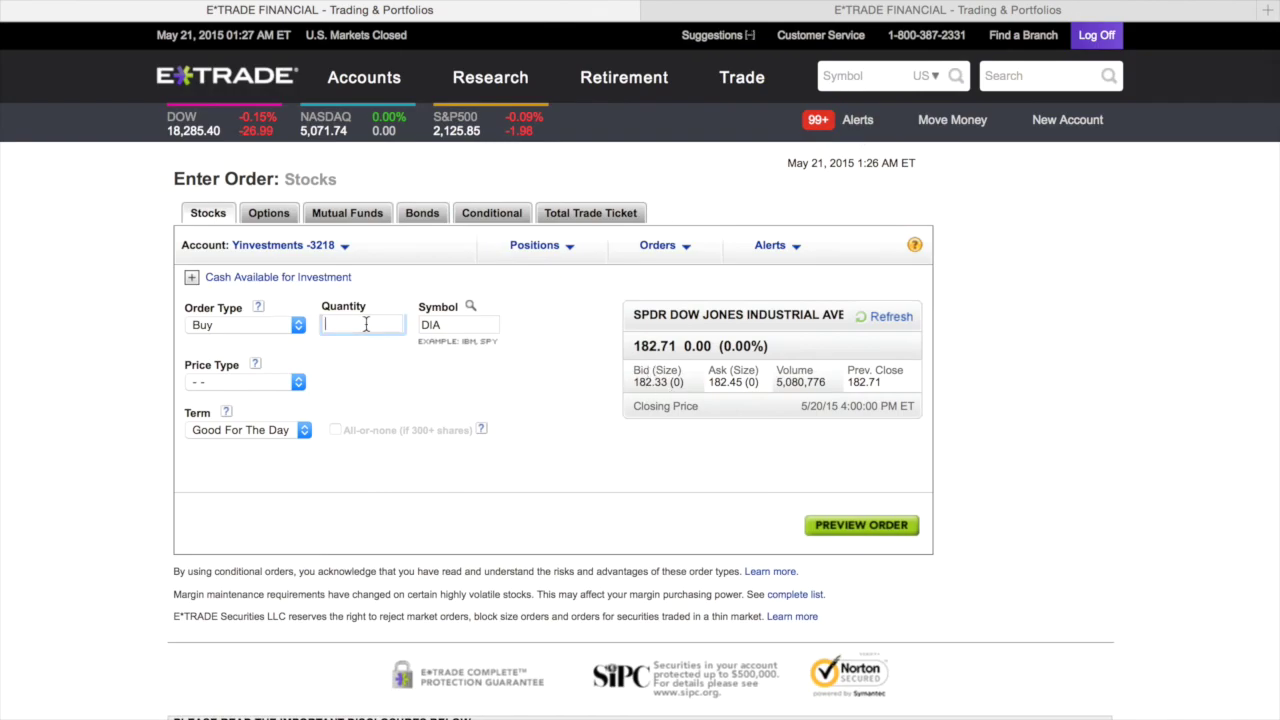
pyautogui.click(240, 383)
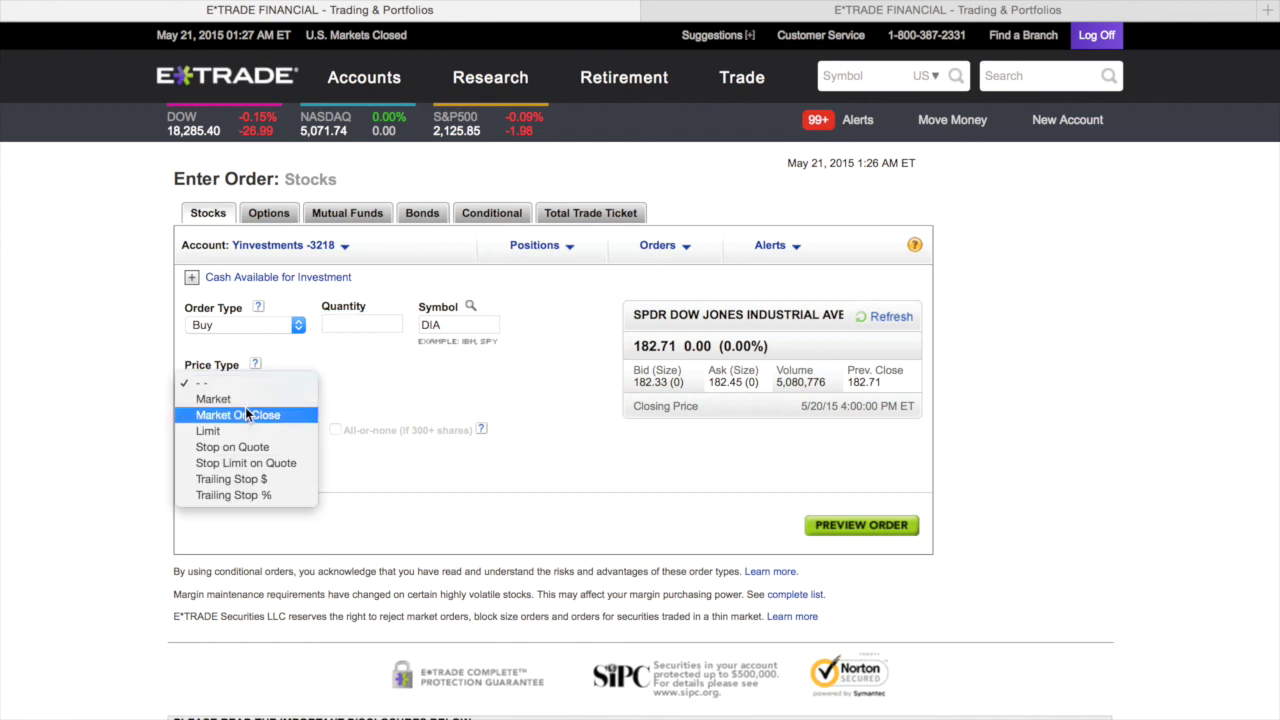
pyautogui.click(244, 399)
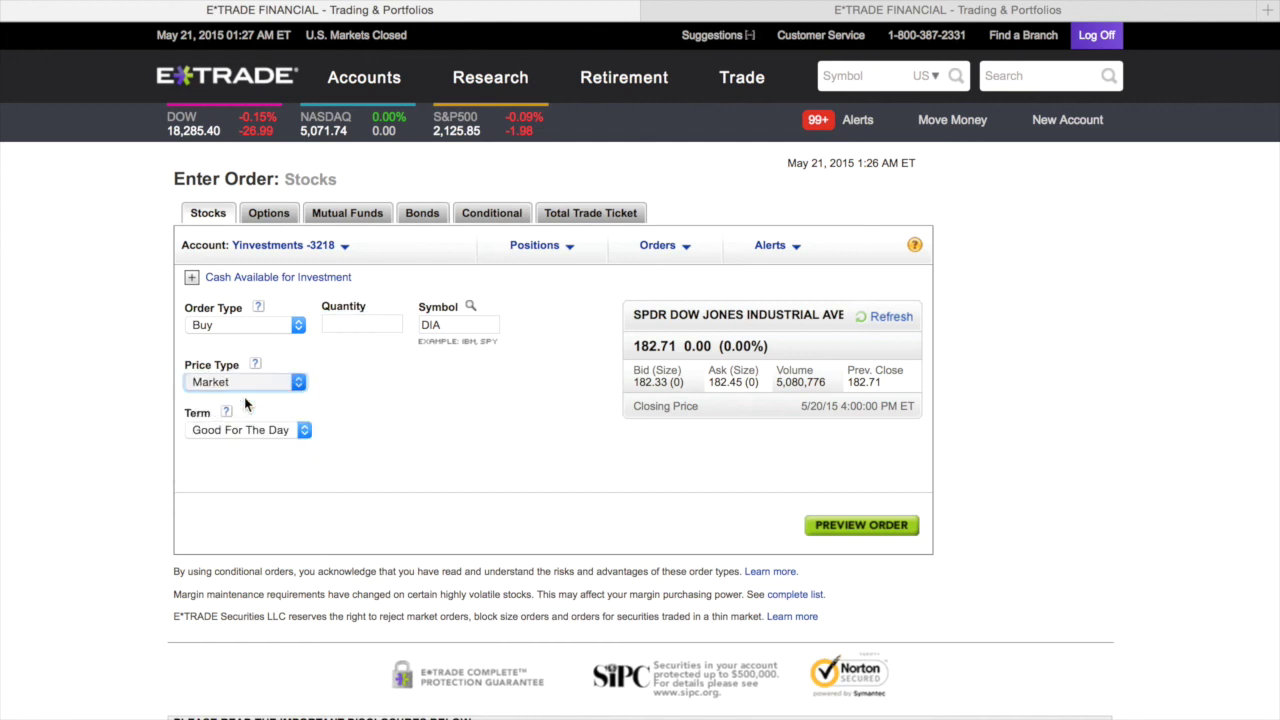